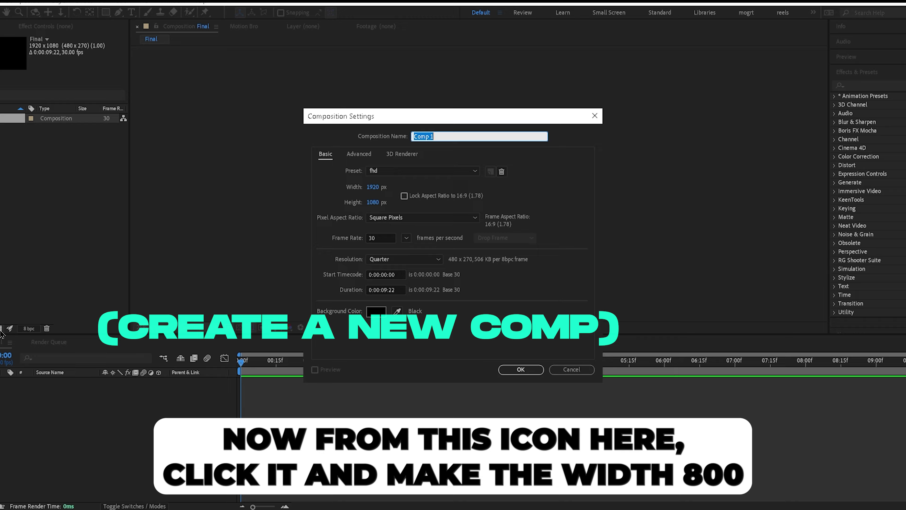
Create a new composition with a width of 800 px and a height of 800 px, keeping the other settings.
{"action": "left_click", "coordinate": [372, 186]}
{"action": "type", "text": "800"}
{"action": "left_click", "coordinate": [381, 200]}
{"action": "type", "text": "800"}
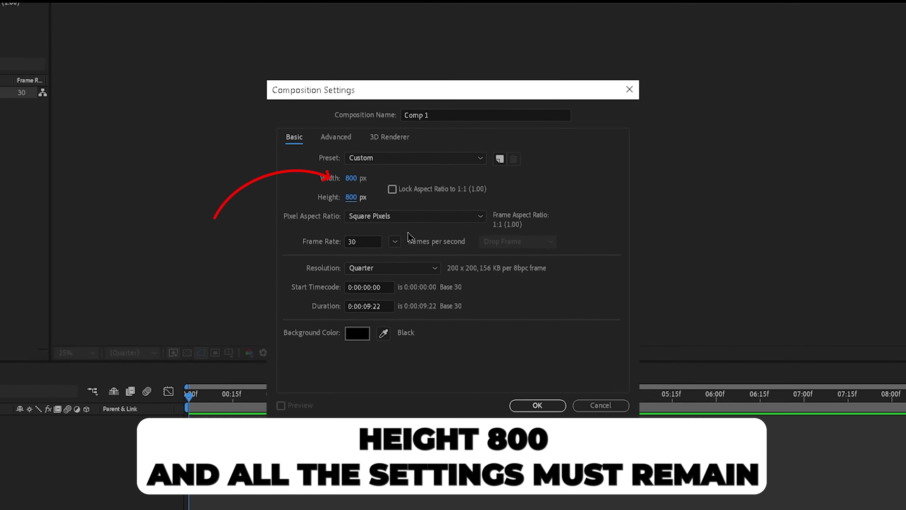
{"action": "left_click", "coordinate": [516, 359]}
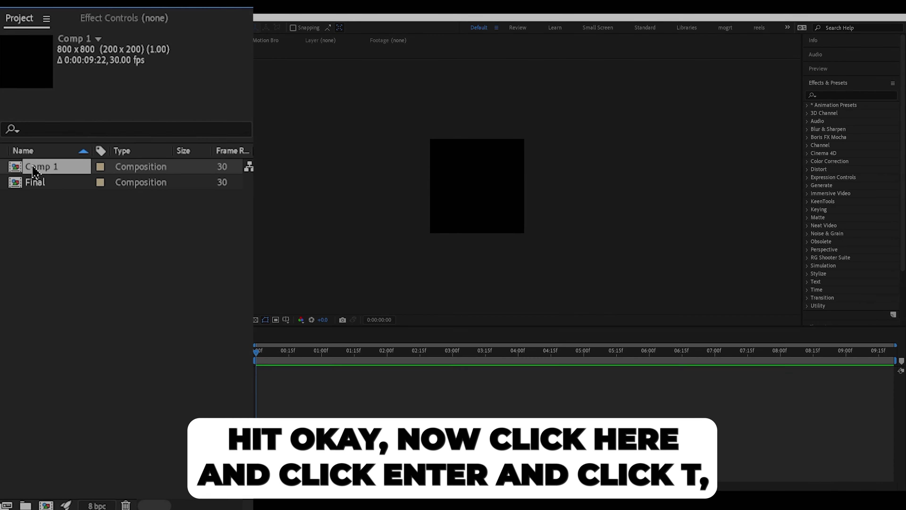
Rename the new 800 x 800 composition as T in the project.
{"action": "key", "text": "Return"}
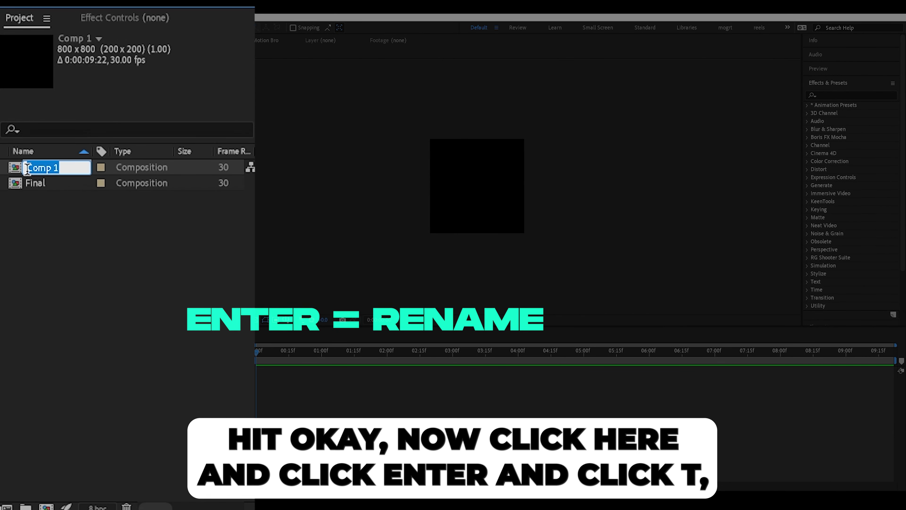
{"action": "type", "text": "t"}
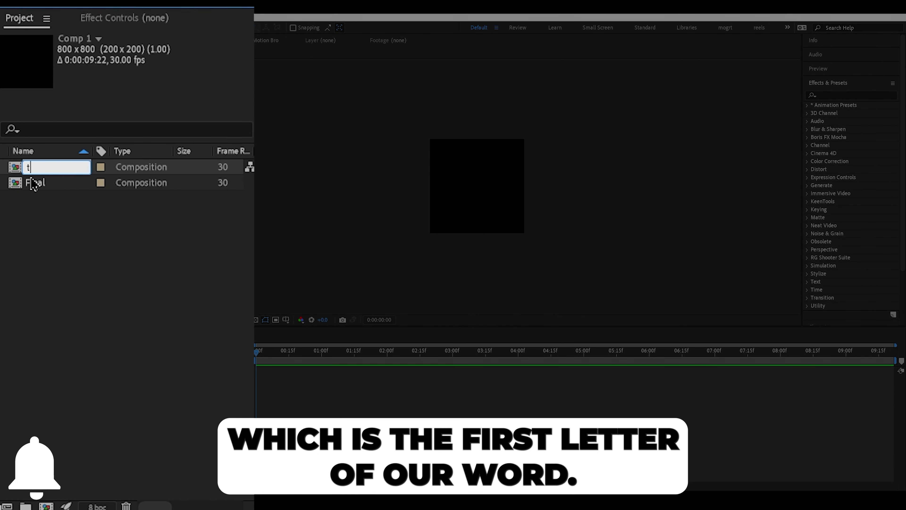
{"action": "key", "text": "Return"}
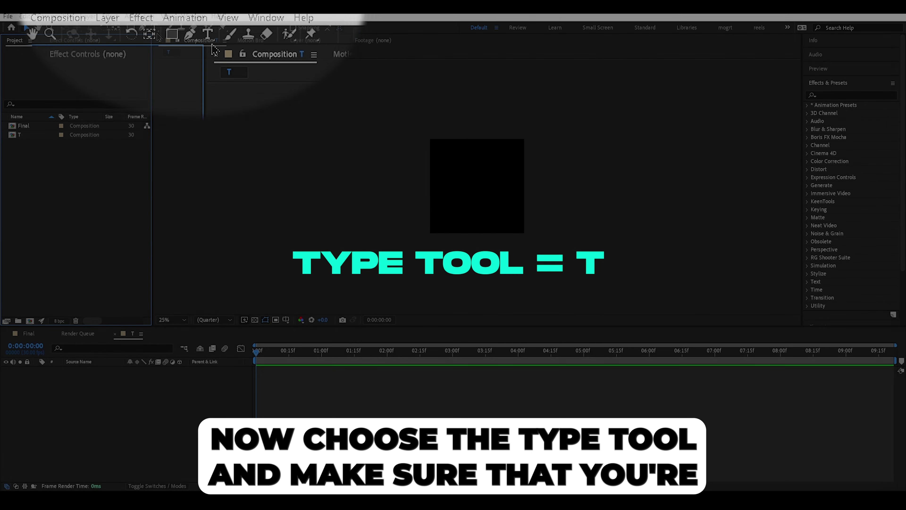
Add a text layer containing the letter t near the middle of the T composition and return to the Selection tool.
{"action": "key", "text": "t"}
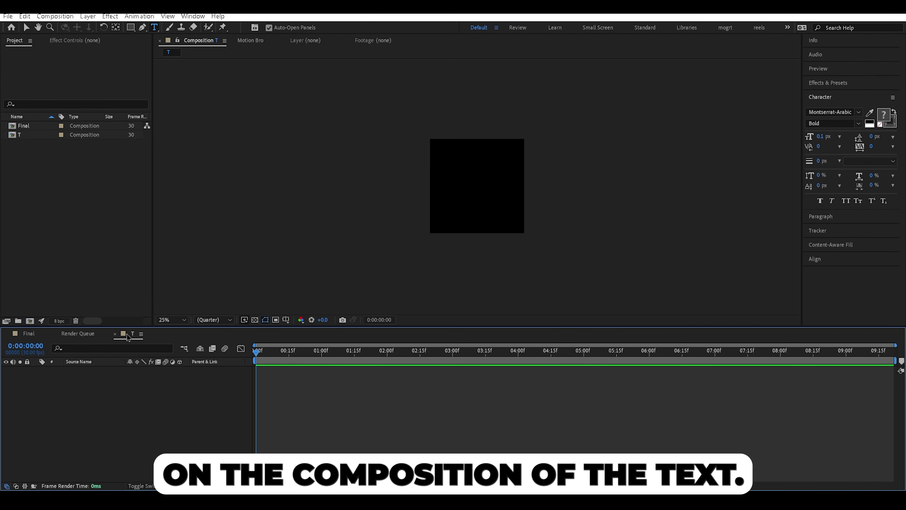
{"action": "left_click", "coordinate": [481, 183]}
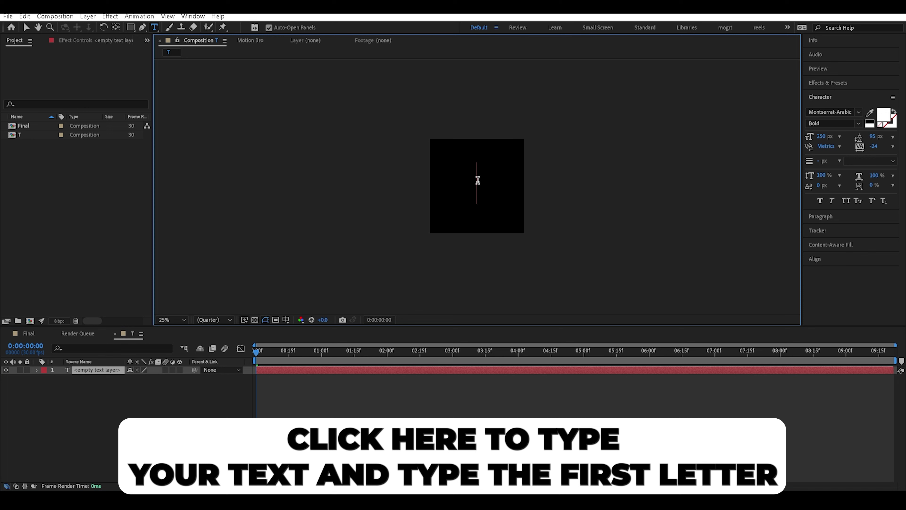
{"action": "type", "text": "t"}
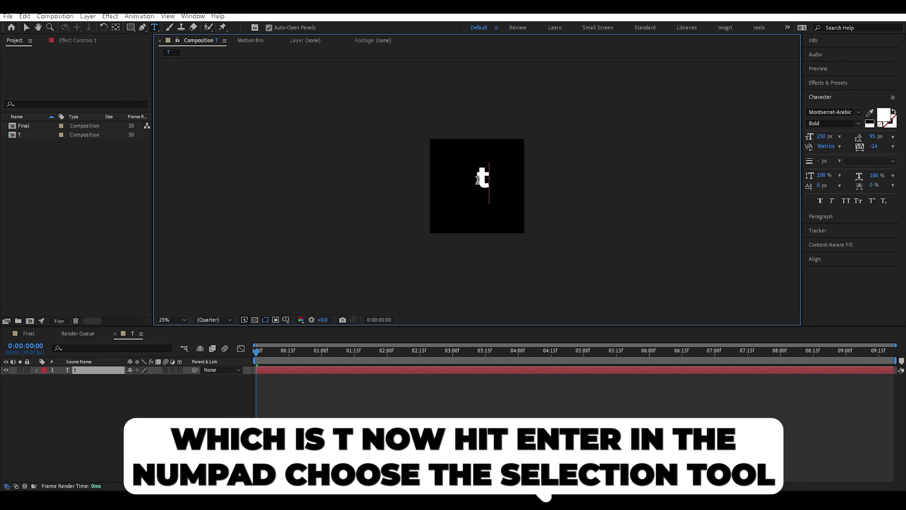
{"action": "key", "text": "KP_Enter"}
{"action": "key", "text": "v"}
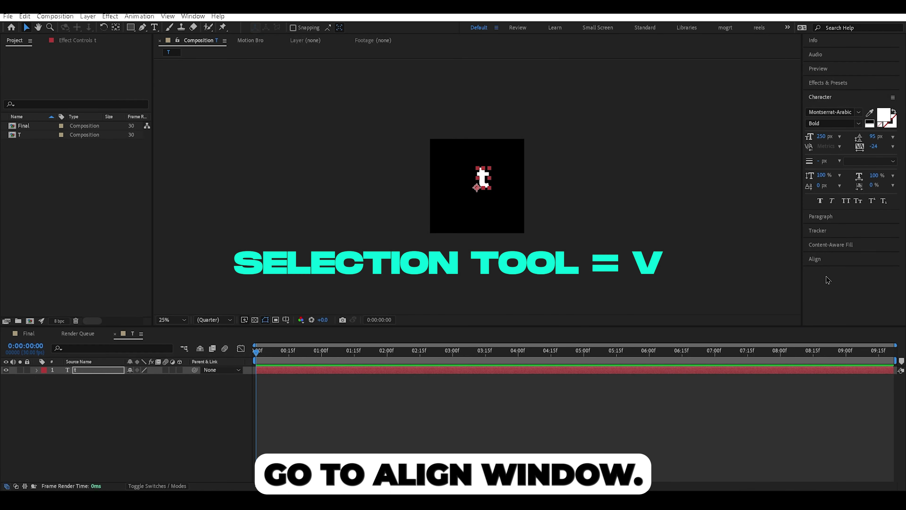
Center the letter horizontally and vertically in the composition.
{"action": "left_click", "coordinate": [820, 264]}
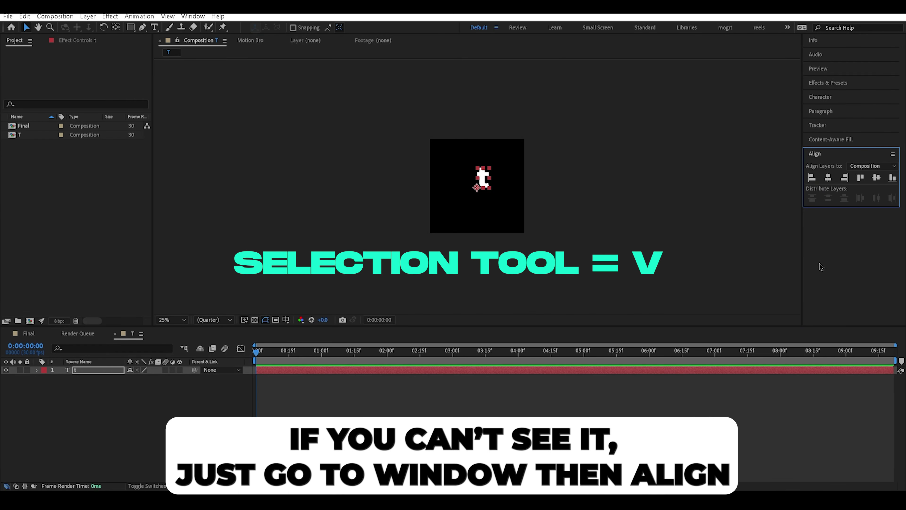
{"action": "left_click", "coordinate": [195, 17]}
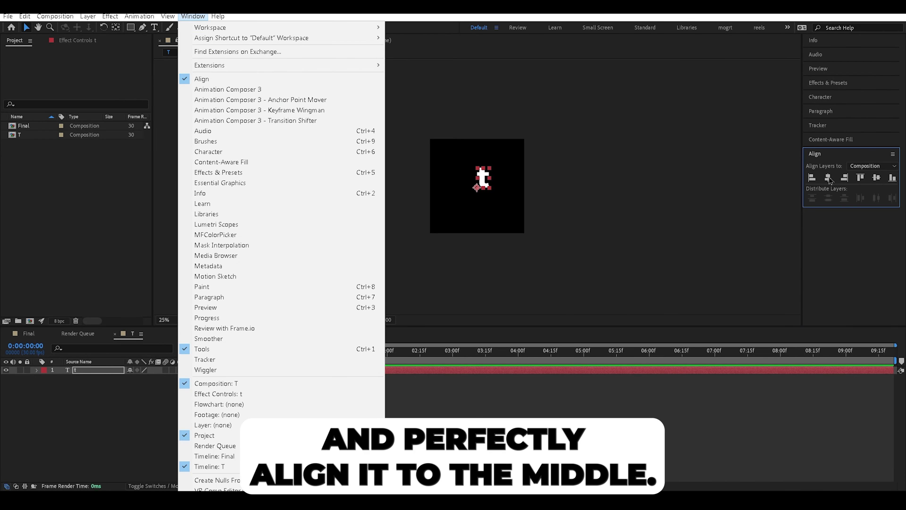
{"action": "left_click", "coordinate": [830, 180]}
{"action": "left_click", "coordinate": [876, 178]}
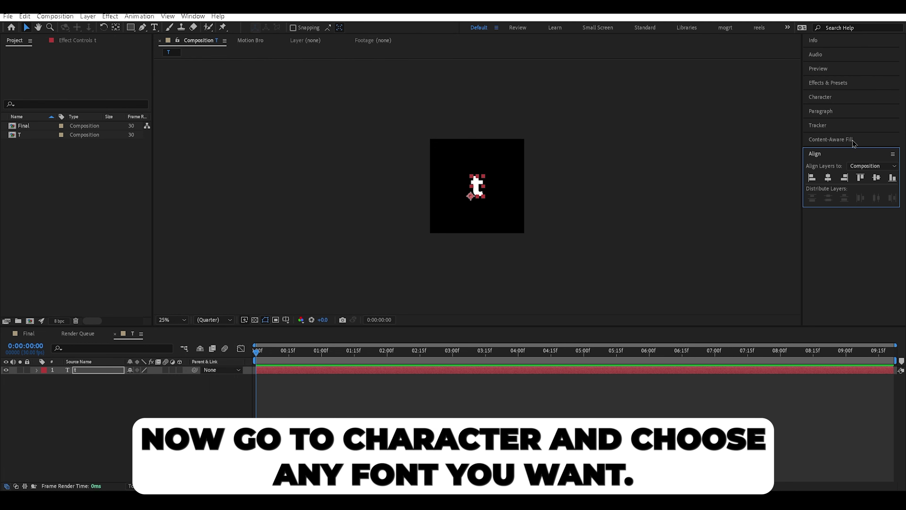
Set the letter's font to Montserrat Black in all caps and center its anchor point on the letter.
{"action": "left_click", "coordinate": [851, 102]}
{"action": "left_click", "coordinate": [840, 111]}
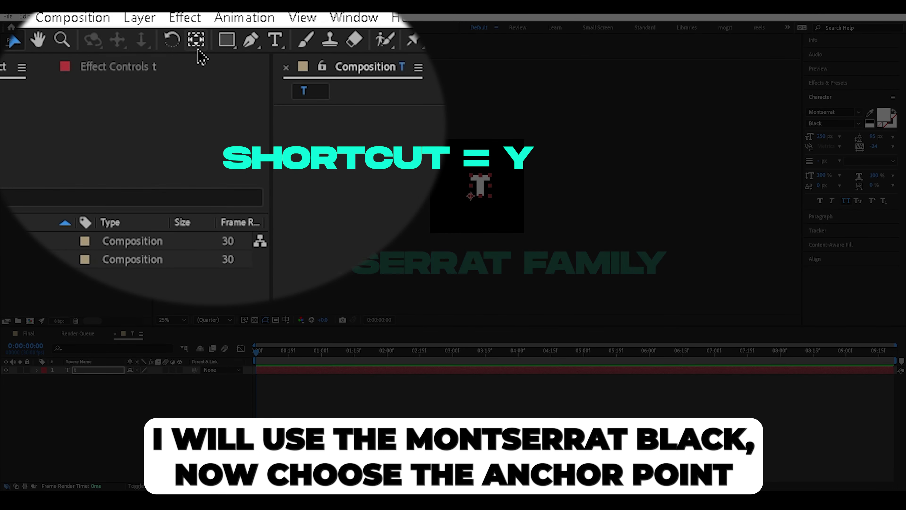
{"action": "left_click", "coordinate": [116, 29]}
{"action": "double_click", "coordinate": [198, 54]}
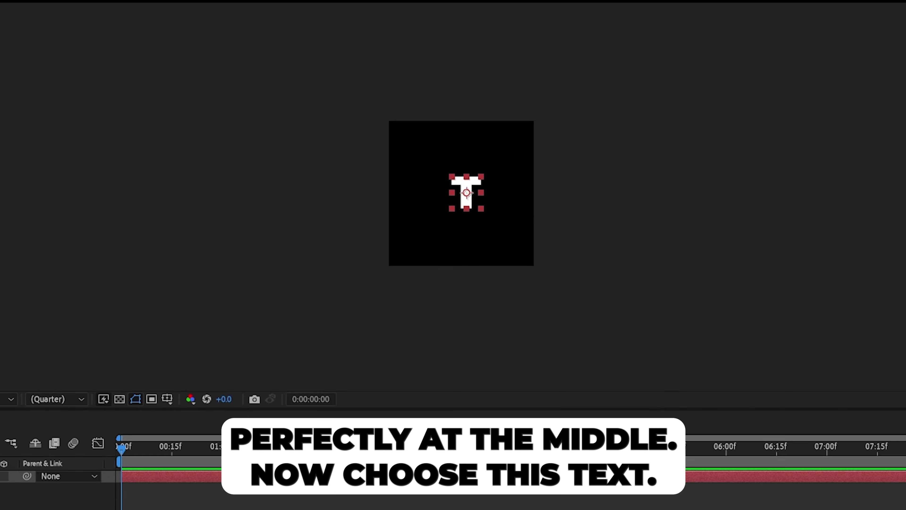
Scale the letter layer to 214% and realign it to the center of the composition.
{"action": "left_click", "coordinate": [100, 371]}
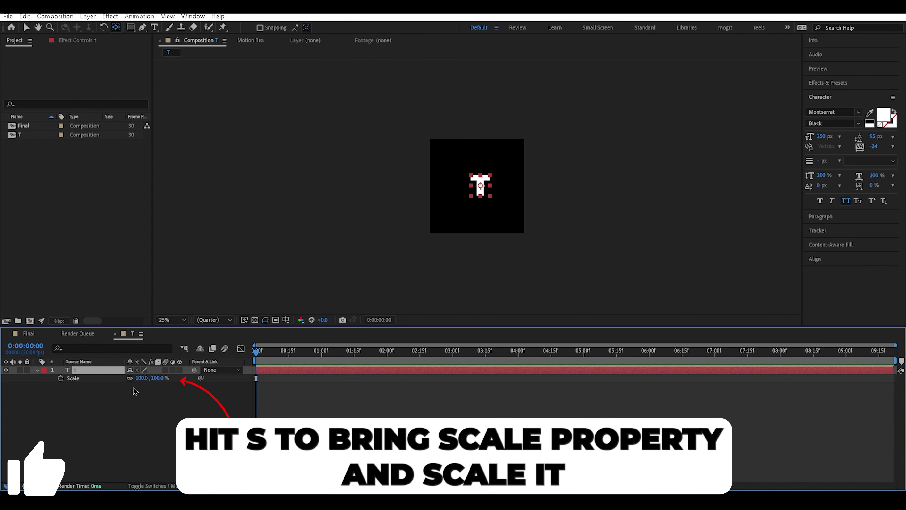
{"action": "left_click_drag", "start_coordinate": [143, 377], "coordinate": [182, 373]}
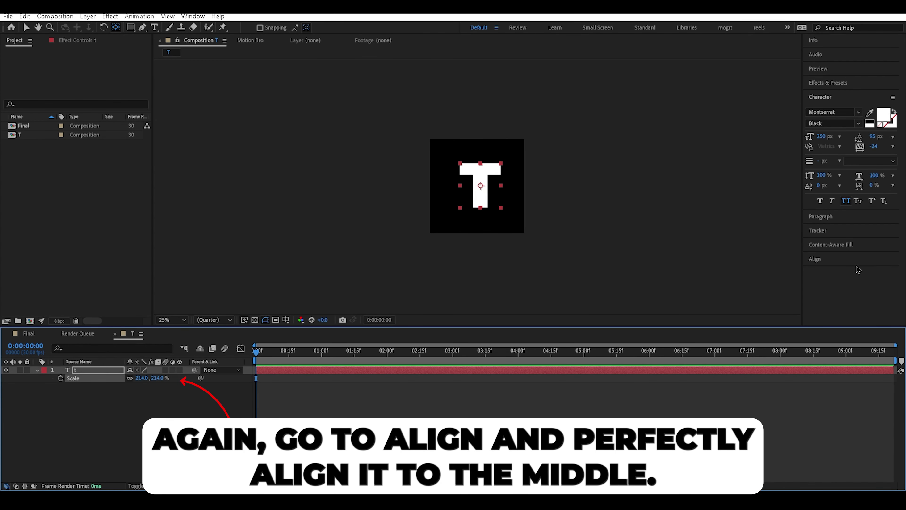
{"action": "left_click", "coordinate": [843, 260]}
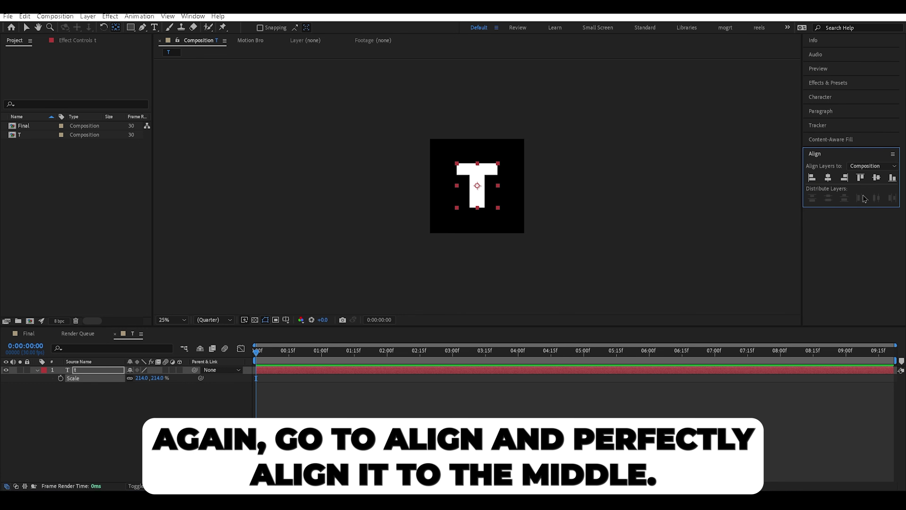
Remove the letter's fill color and give it a white stroke 3.4 px wide.
{"action": "left_click", "coordinate": [820, 97]}
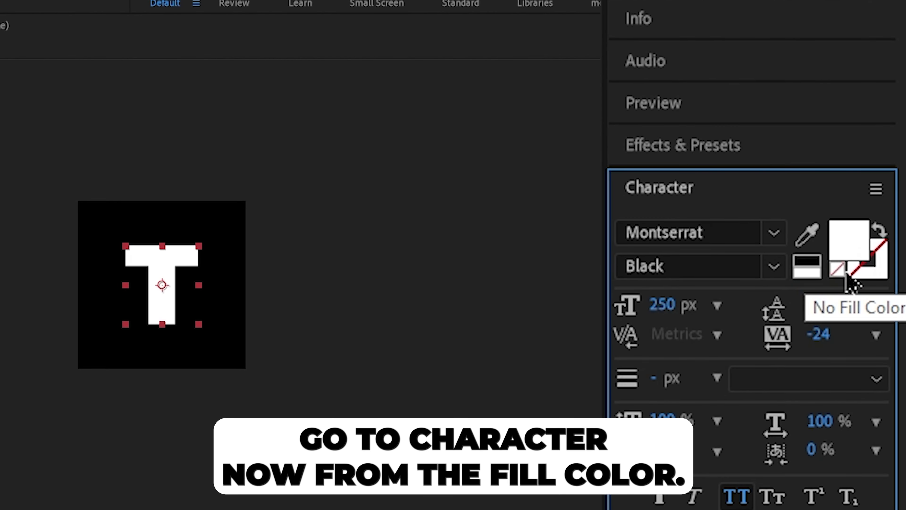
{"action": "left_click", "coordinate": [838, 271]}
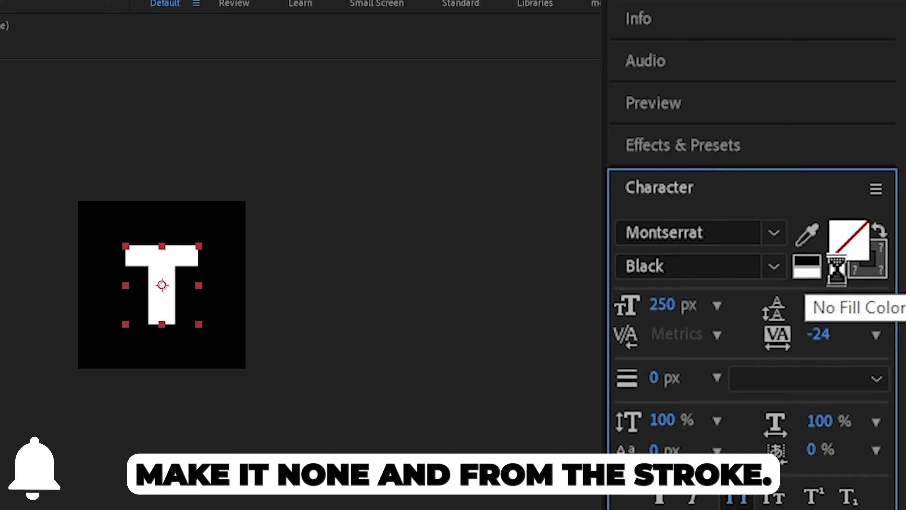
{"action": "left_click", "coordinate": [891, 265]}
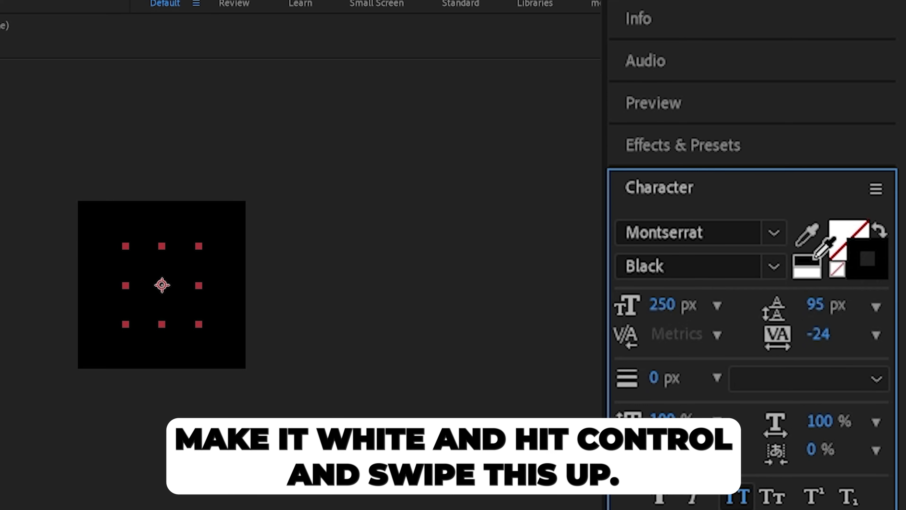
{"action": "left_click", "coordinate": [807, 265]}
{"action": "mouse_move", "coordinate": [653, 379]}
{"action": "left_mouse_down"}
{"action": "mouse_move", "coordinate": [708, 375]}
{"action": "mouse_move", "coordinate": [696, 374]}
{"action": "left_mouse_up"}
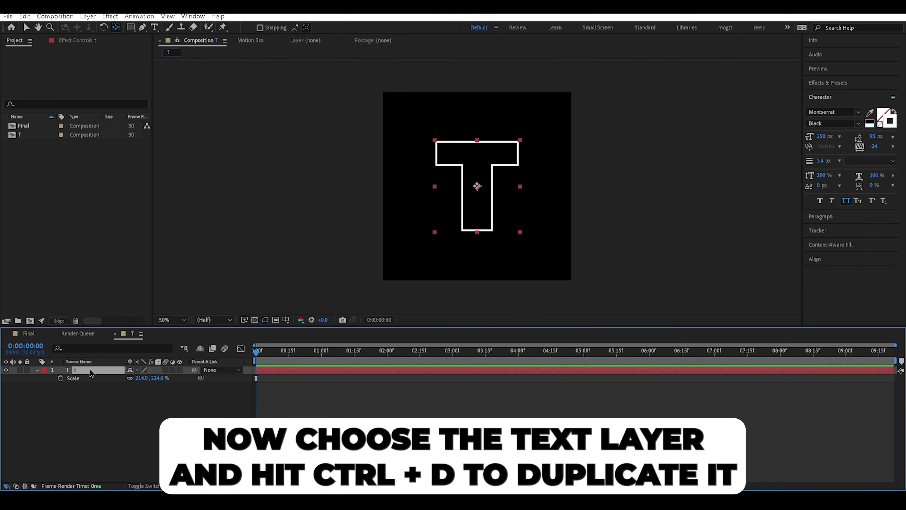
Duplicate the letter layer below the original, fill the copy with black and check it against the transparency grid.
{"action": "key", "text": "ctrl+d"}
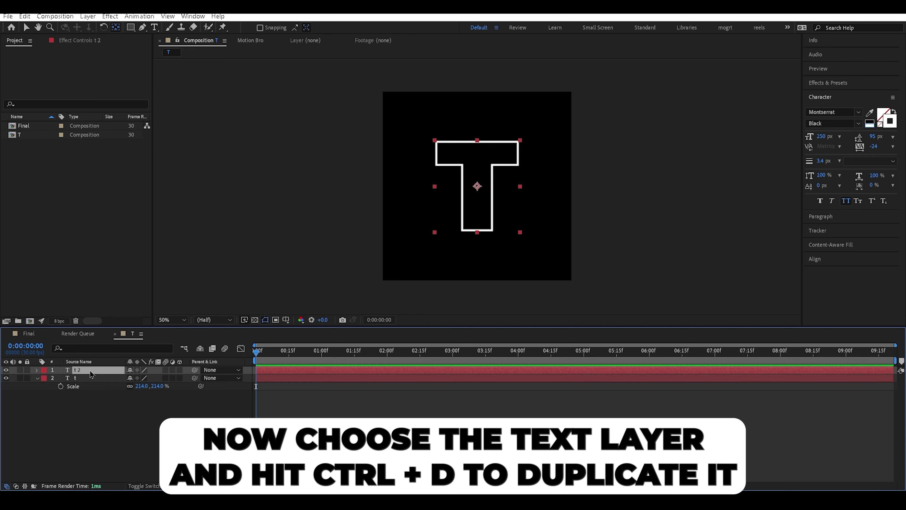
{"action": "left_click_drag", "start_coordinate": [90, 371], "coordinate": [93, 393]}
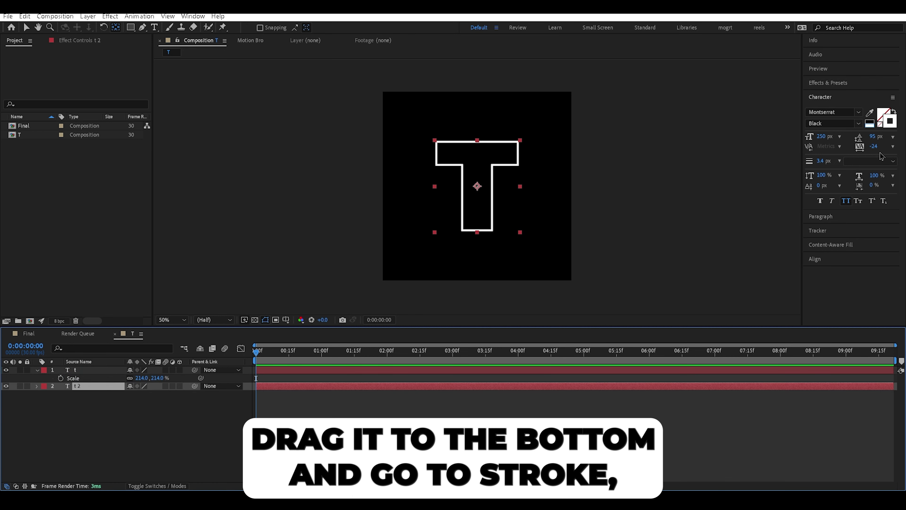
{"action": "left_click", "coordinate": [882, 114]}
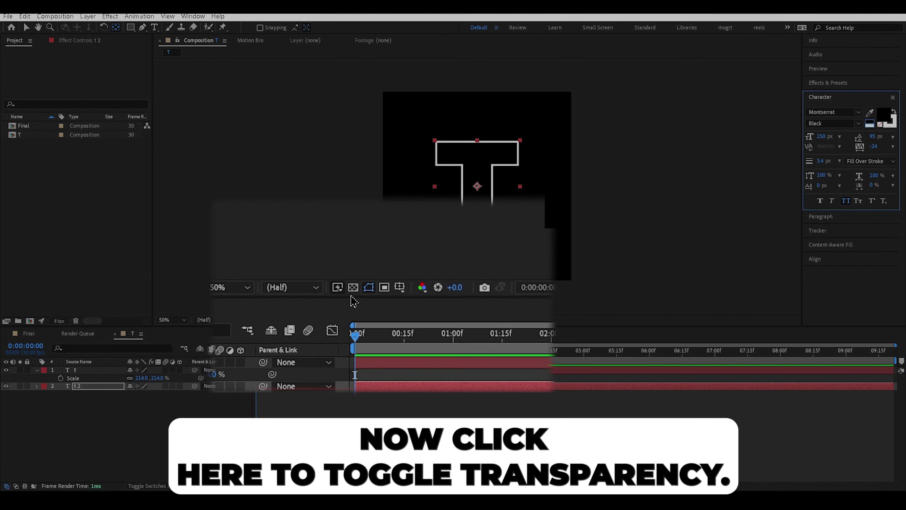
{"action": "left_click", "coordinate": [255, 319]}
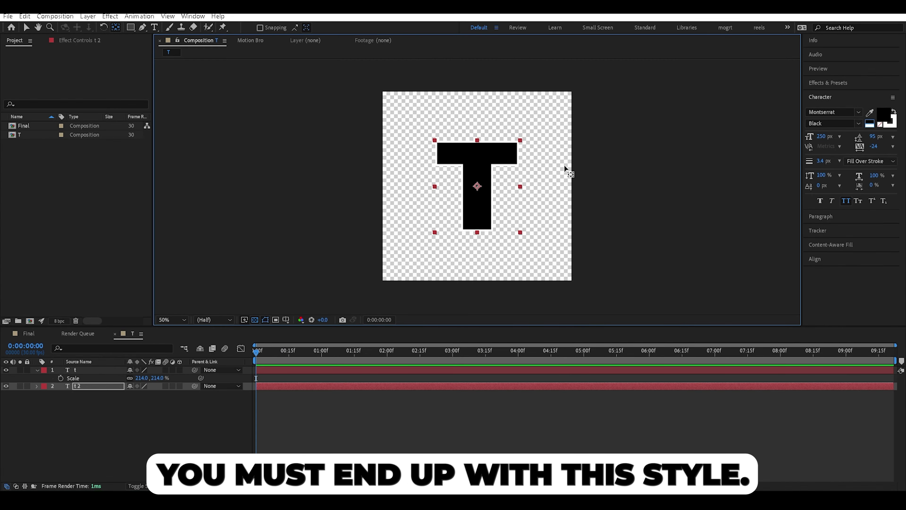
{"action": "left_click", "coordinate": [6, 386]}
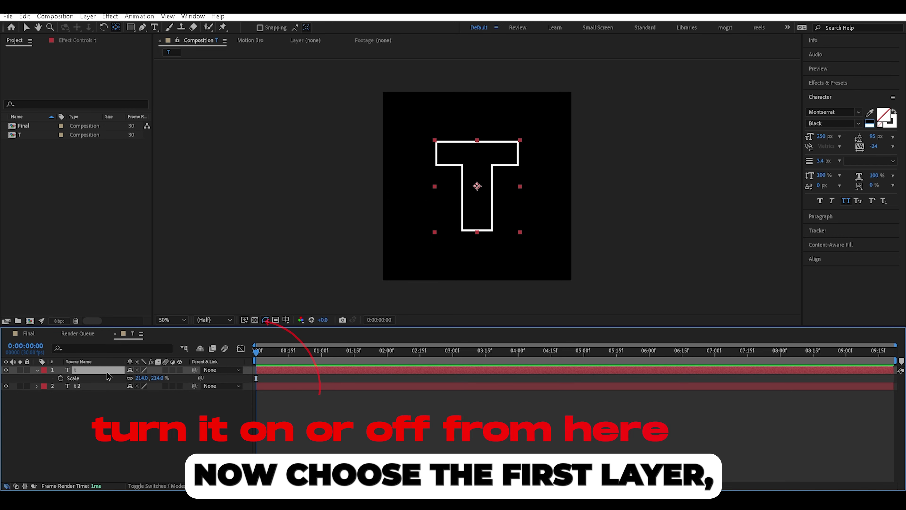
Add a Gradient Overlay layer style to the top outlined letter layer and expand its properties.
{"action": "right_click", "coordinate": [108, 371]}
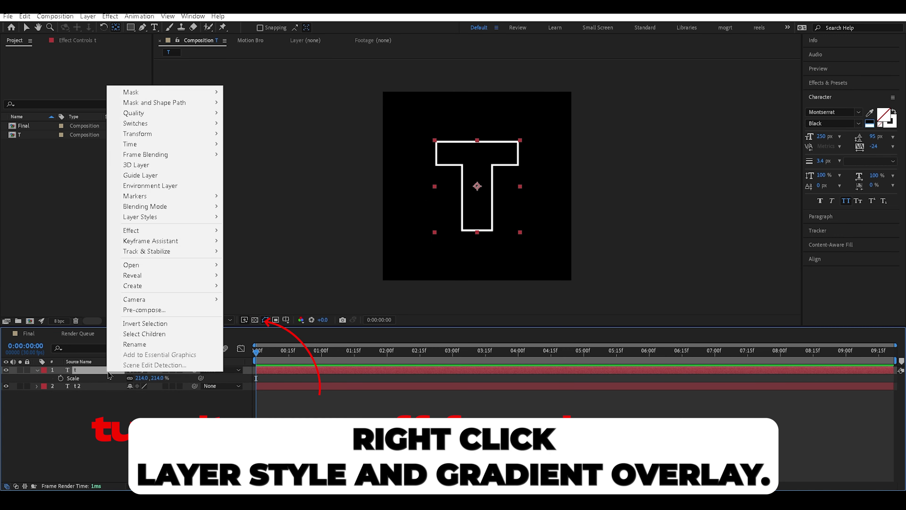
{"action": "mouse_move", "coordinate": [186, 217]}
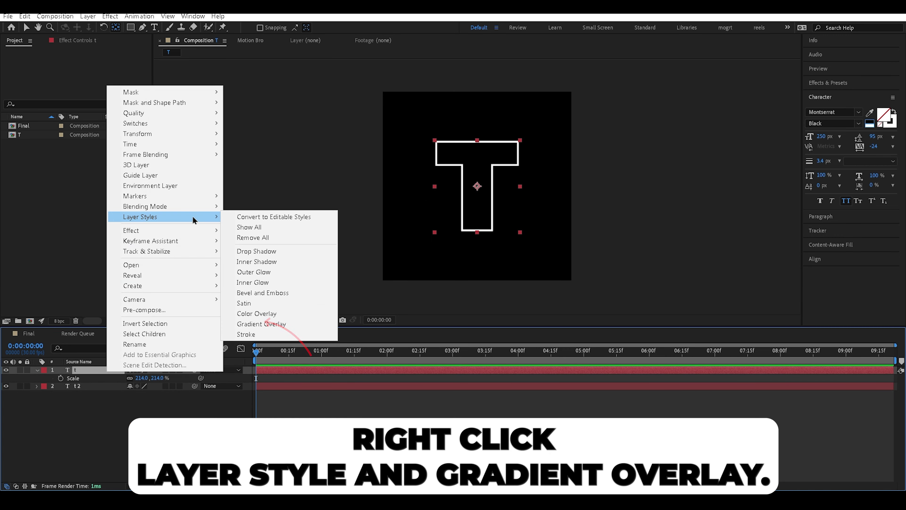
{"action": "left_click", "coordinate": [288, 323]}
{"action": "left_click", "coordinate": [54, 402]}
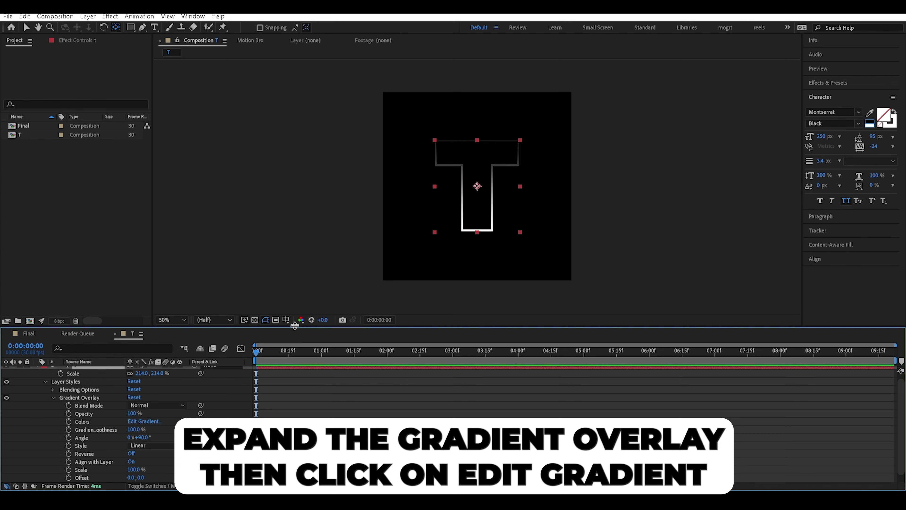
Add a blue 00B4FF color stop at about 51% in the Gradient Overlay's gradient.
{"action": "left_click_drag", "start_coordinate": [294, 325], "coordinate": [295, 290]}
{"action": "left_click", "coordinate": [142, 391]}
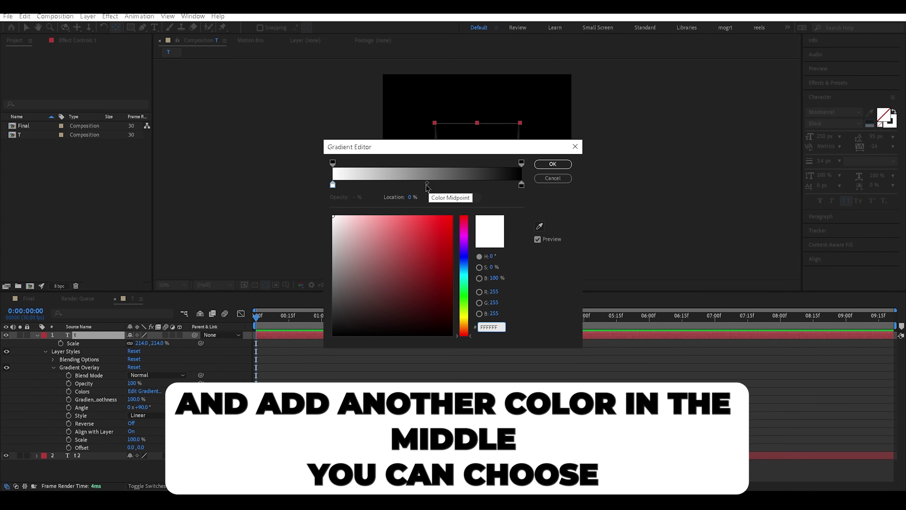
{"action": "left_click", "coordinate": [428, 185]}
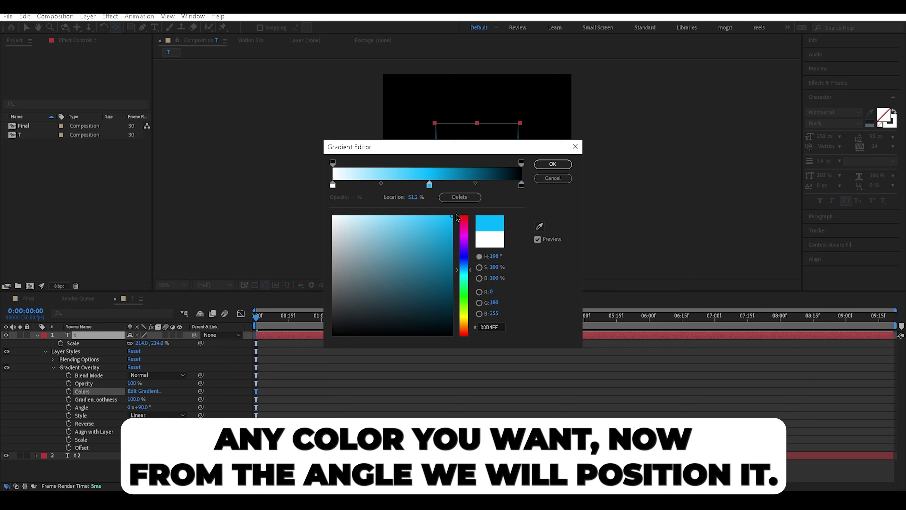
{"action": "key", "text": "Return"}
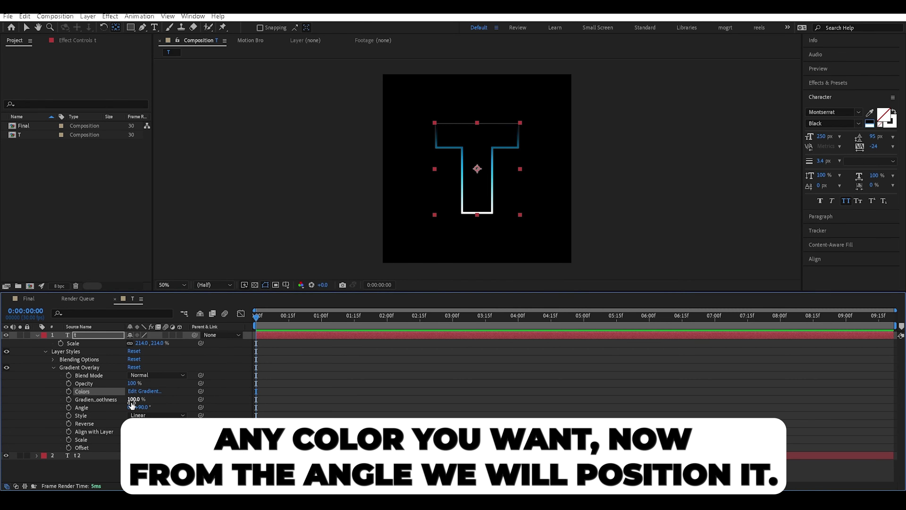
Set the Gradient Overlay's angle to 1x+10° and move the gradient's black color stop inward to hide more of the outline.
{"action": "left_click_drag", "start_coordinate": [147, 408], "coordinate": [552, 197]}
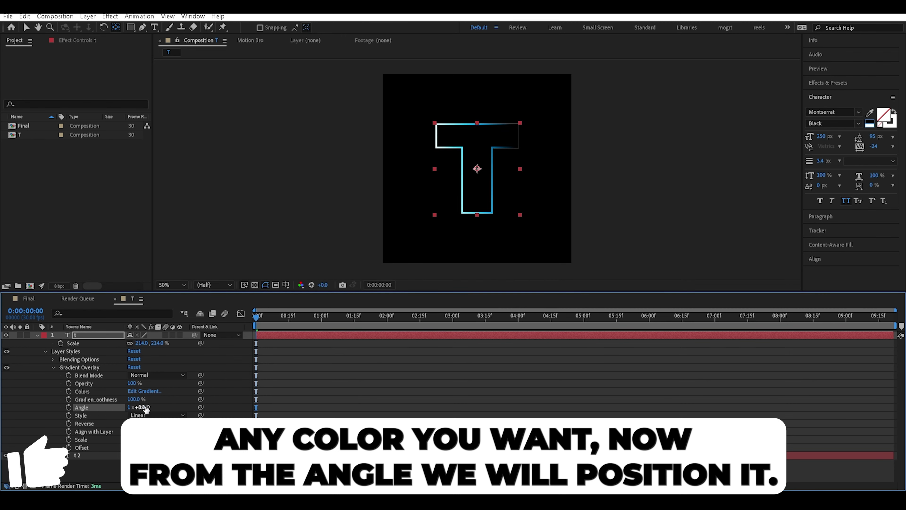
{"action": "mouse_move", "coordinate": [521, 152]}
{"action": "left_mouse_down"}
{"action": "mouse_move", "coordinate": [500, 158]}
{"action": "mouse_move", "coordinate": [514, 144]}
{"action": "left_mouse_up"}
{"action": "left_click", "coordinate": [142, 391]}
{"action": "left_click_drag", "start_coordinate": [393, 146], "coordinate": [140, 184]}
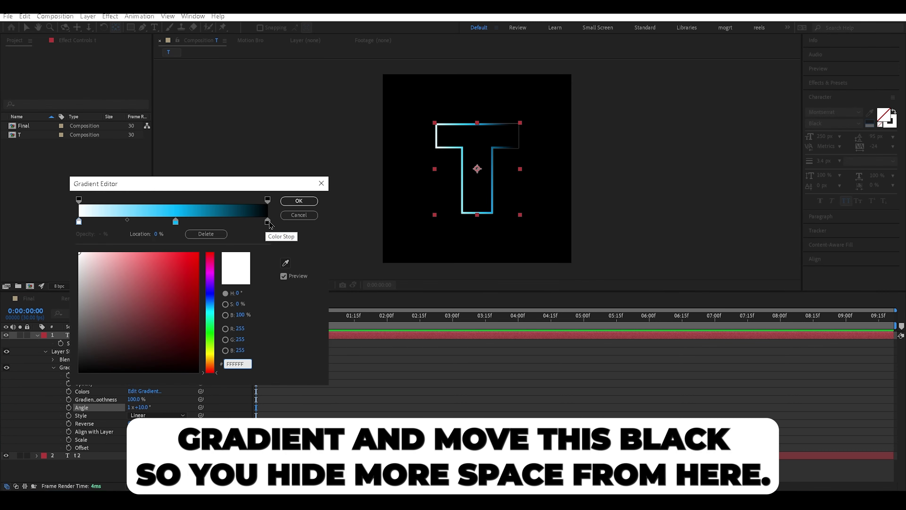
{"action": "left_click_drag", "start_coordinate": [268, 221], "coordinate": [247, 227]}
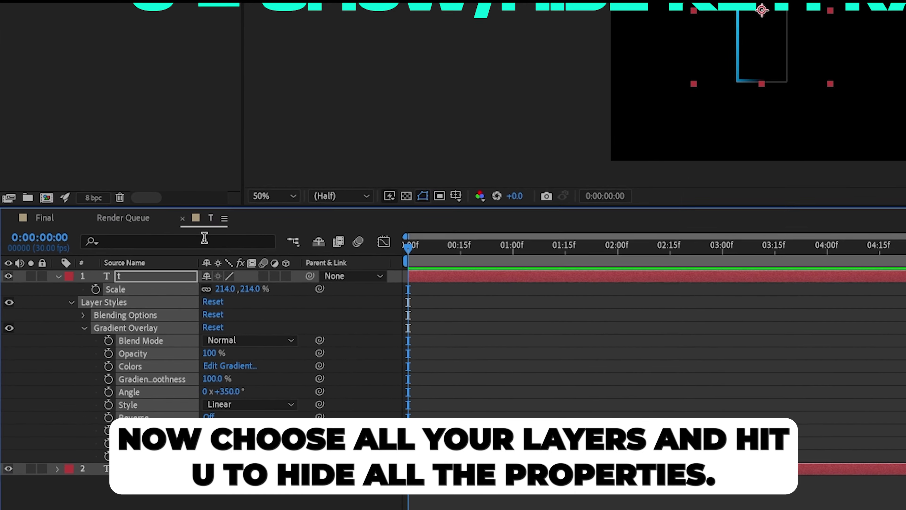
Collapse the properties of both letter layers and add the expression thisComp.name to the first layer's Source Text.
{"action": "key", "text": "ctrl+a"}
{"action": "key", "text": "u"}
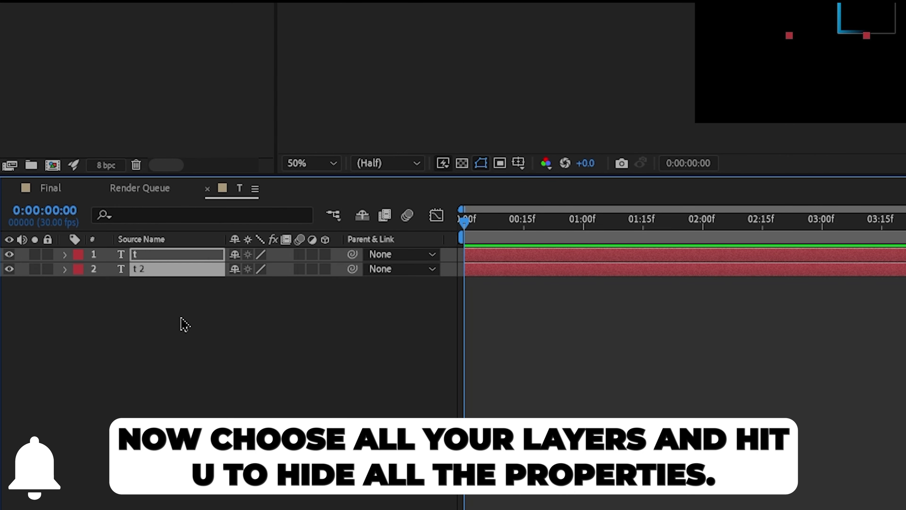
{"action": "left_click", "coordinate": [164, 257]}
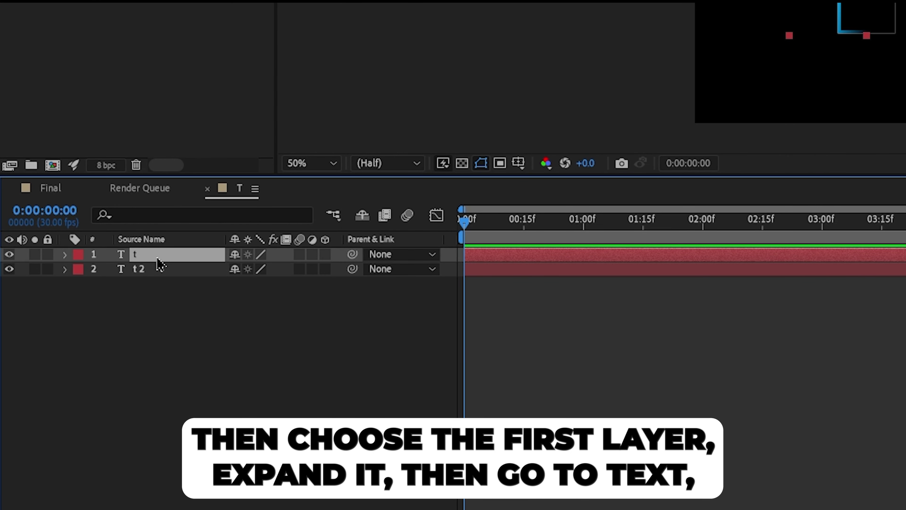
{"action": "left_click", "coordinate": [64, 254]}
{"action": "left_click", "coordinate": [80, 270]}
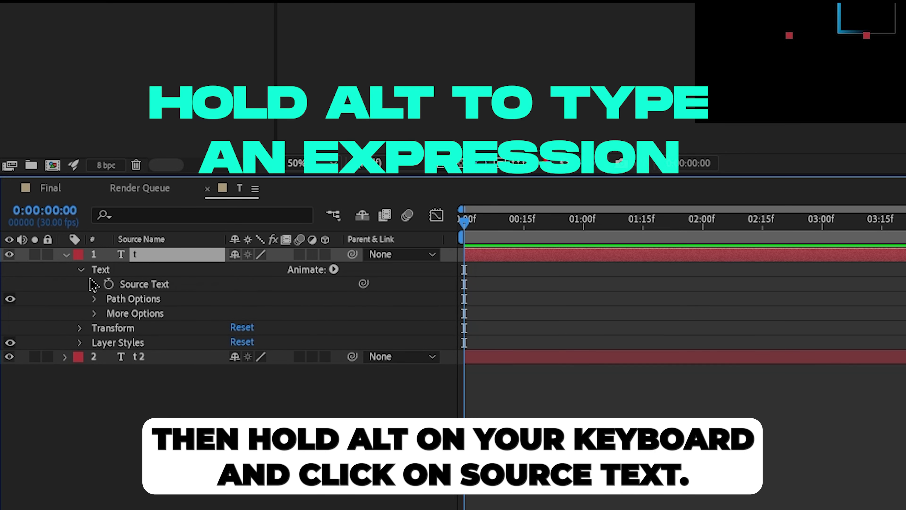
{"action": "left_click", "coordinate": [109, 284], "text": "alt"}
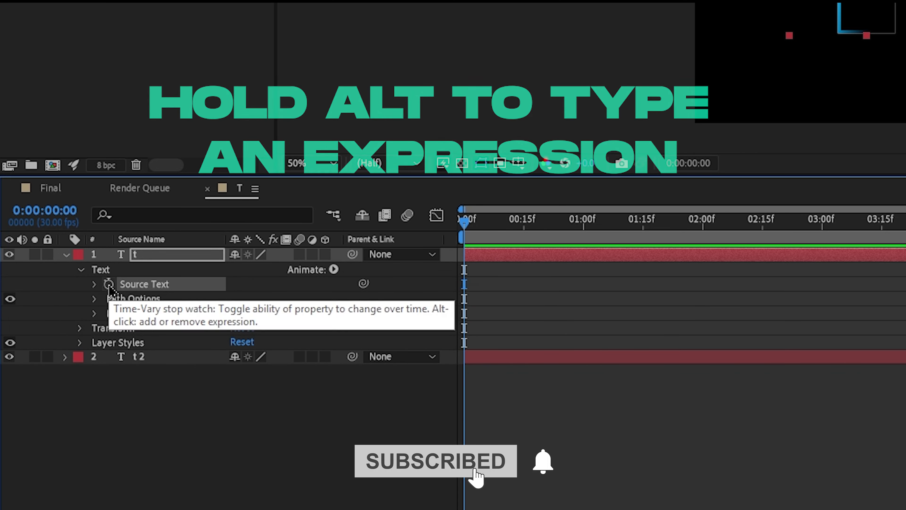
{"action": "type", "text": "thisComp.name"}
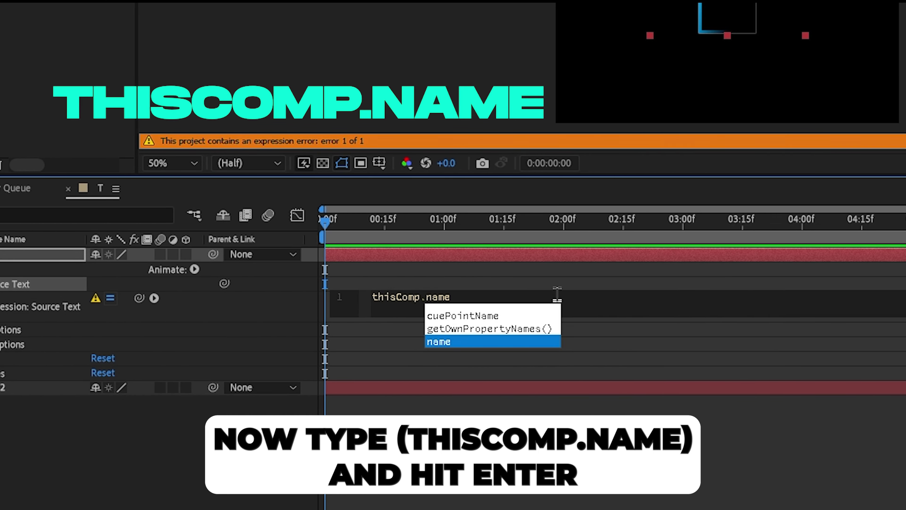
{"action": "key", "text": "Return"}
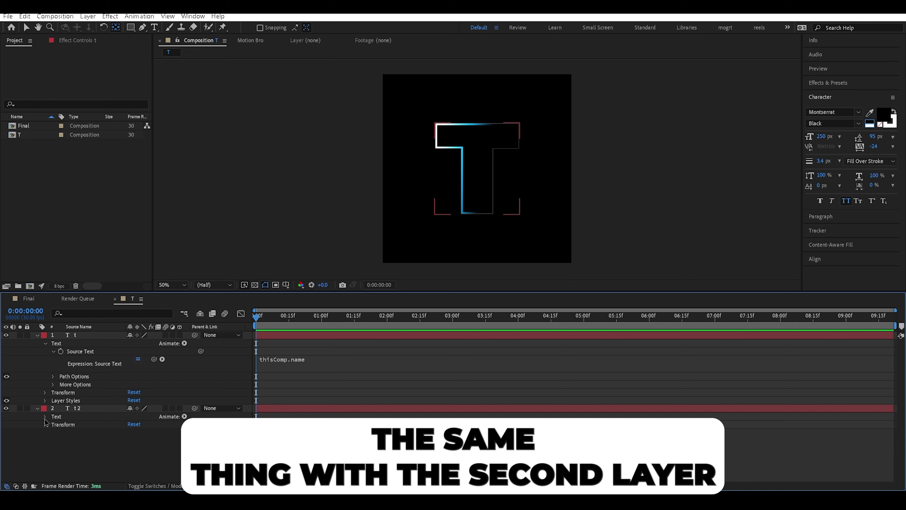
Add the expression thisComp.name to the second letter layer's Source Text and collapse both layers.
{"action": "left_click", "coordinate": [45, 417]}
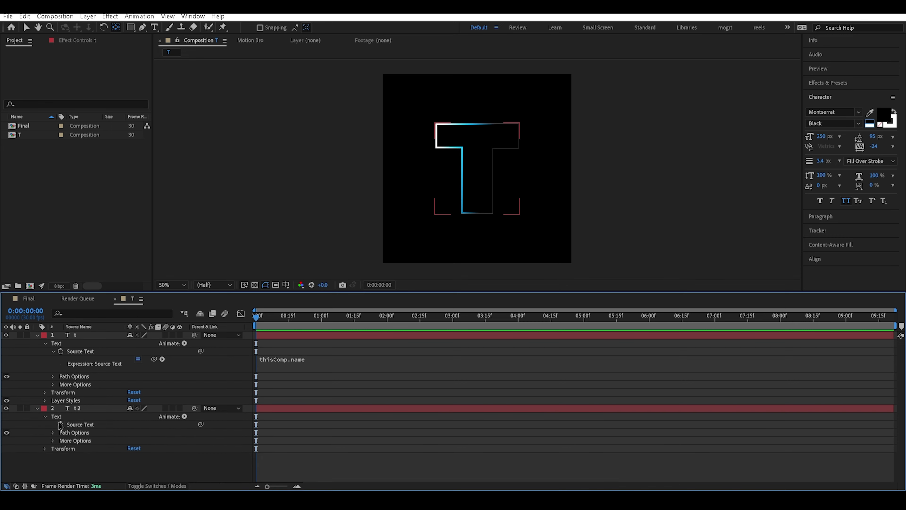
{"action": "left_click", "coordinate": [61, 424], "text": "alt"}
{"action": "type", "text": "thisComp.name"}
{"action": "left_click", "coordinate": [37, 335]}
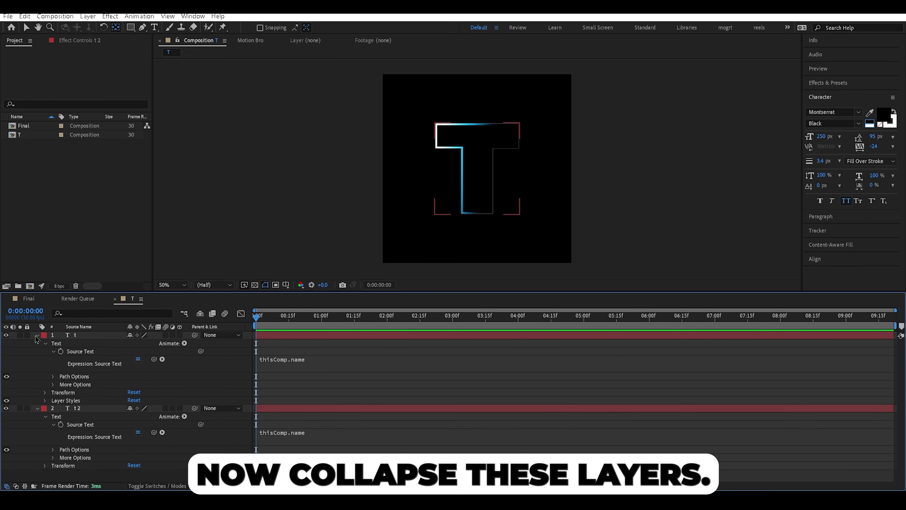
{"action": "left_click", "coordinate": [37, 335]}
{"action": "left_click", "coordinate": [37, 343]}
Duplicate the T composition, open the copy and rename it A.
{"action": "left_click", "coordinate": [33, 136]}
{"action": "double_click", "coordinate": [32, 136]}
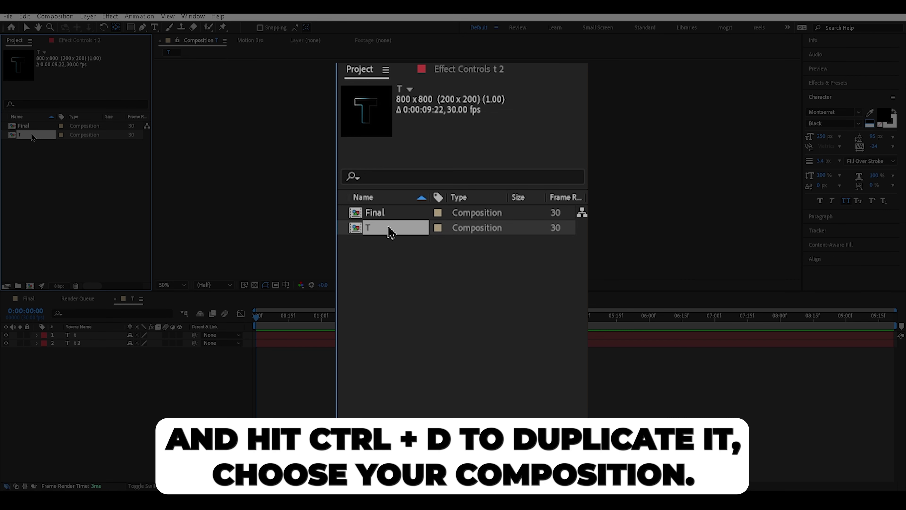
{"action": "key", "text": "ctrl+d"}
{"action": "double_click", "coordinate": [21, 144]}
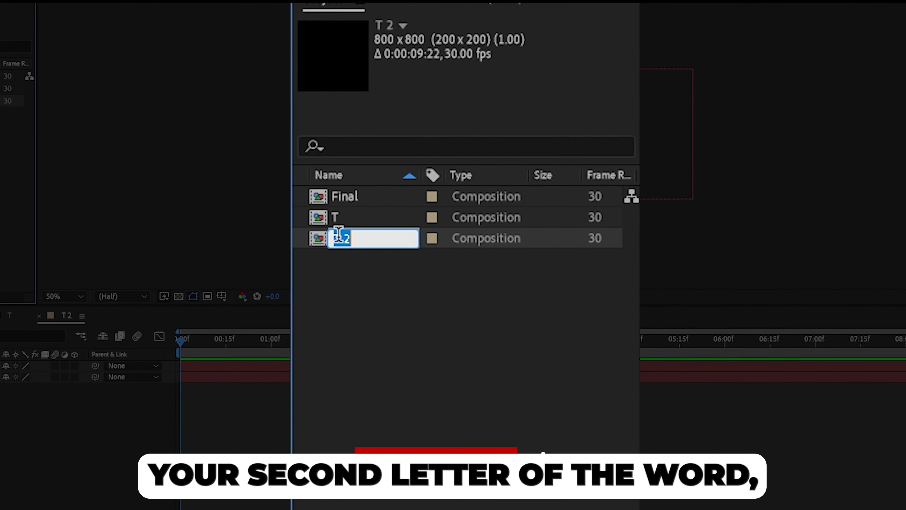
{"action": "type", "text": "A"}
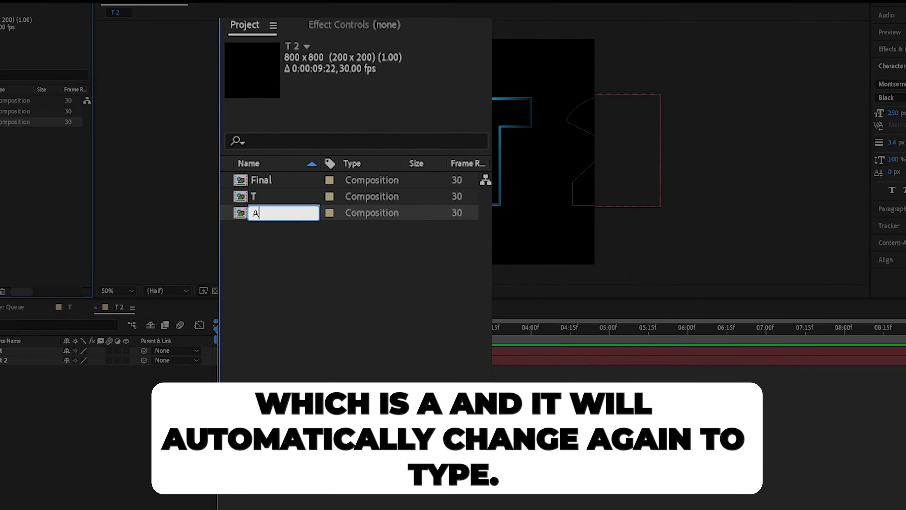
{"action": "key", "text": "Return"}
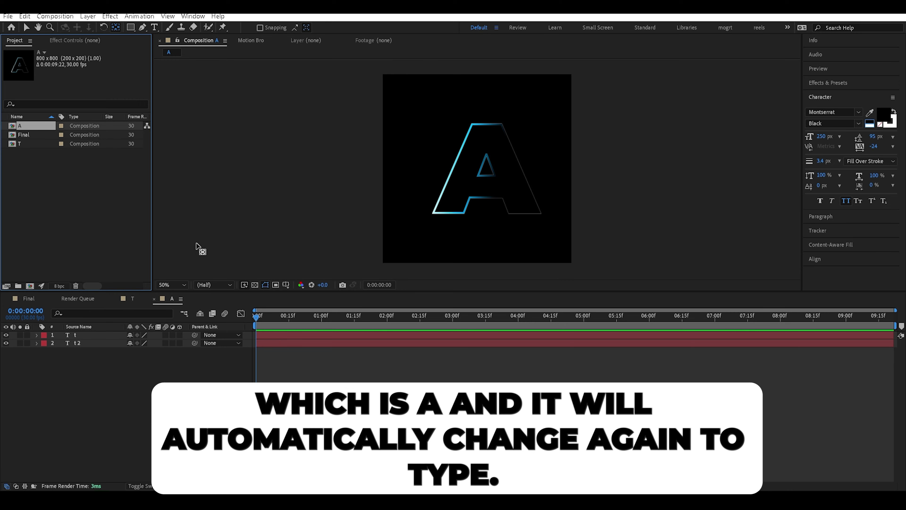
Duplicate the T composition again and rename the copy R.
{"action": "left_click", "coordinate": [43, 146]}
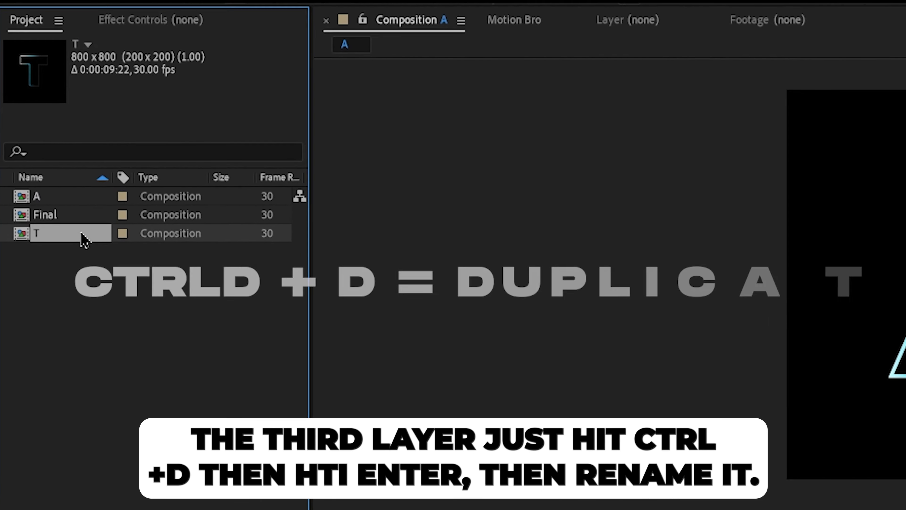
{"action": "key", "text": "ctrl+d"}
{"action": "key", "text": "Return"}
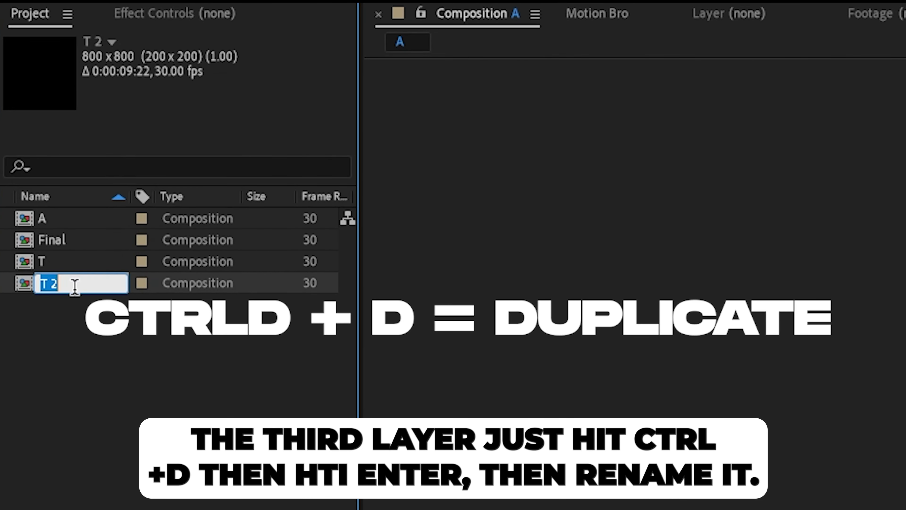
{"action": "type", "text": "r"}
{"action": "key", "text": "Return"}
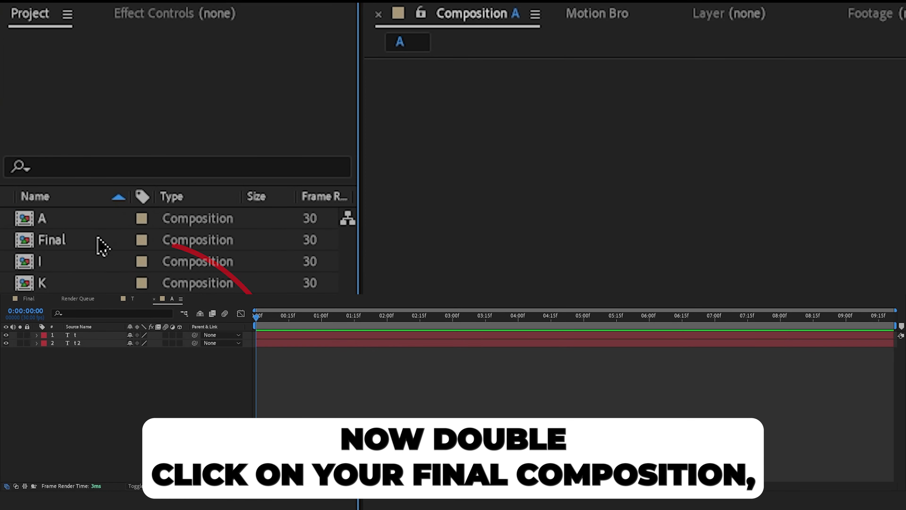
Open the Final composition and add the A, I, K, R and T compositions to it as layers.
{"action": "double_click", "coordinate": [101, 242]}
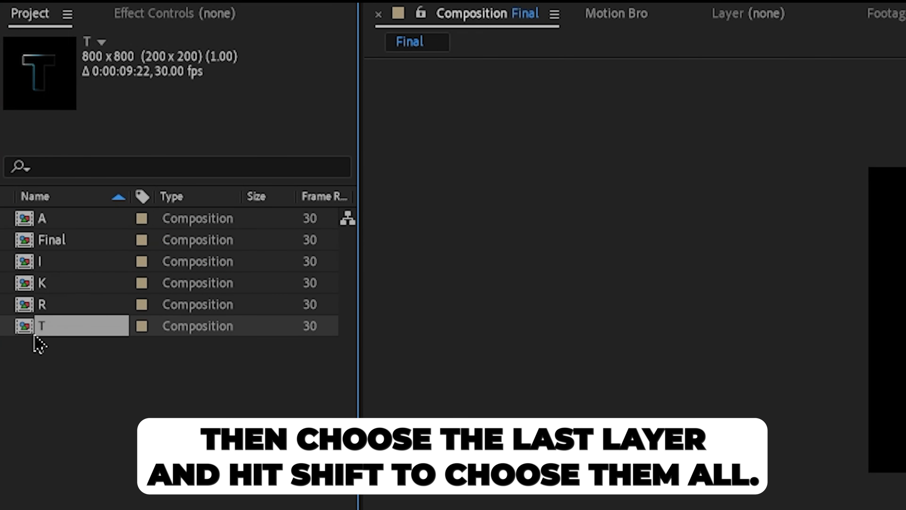
{"action": "left_click", "coordinate": [72, 264], "text": "shift"}
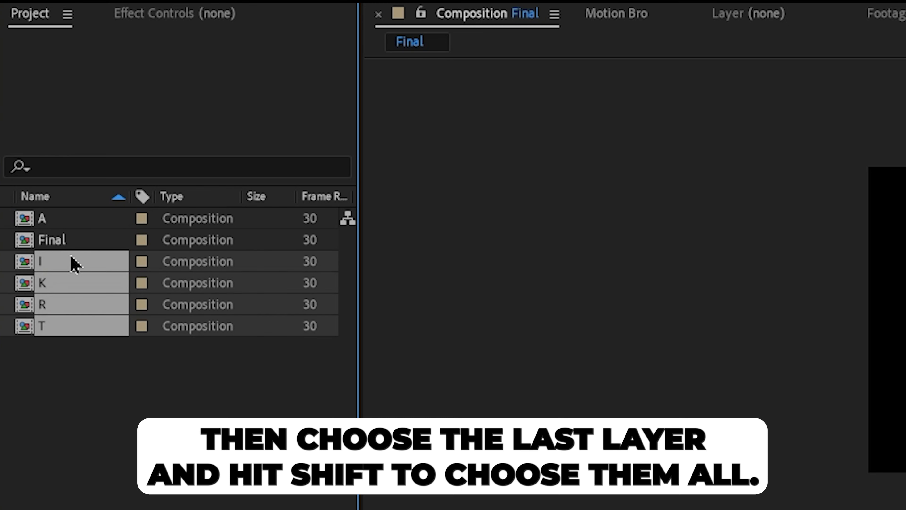
{"action": "left_click", "coordinate": [101, 229], "text": "ctrl"}
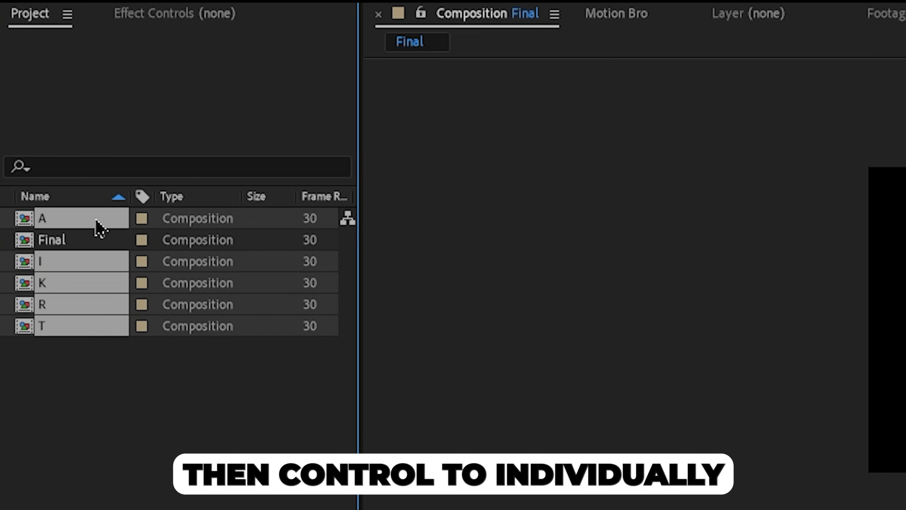
{"action": "left_click_drag", "start_coordinate": [92, 229], "coordinate": [210, 413]}
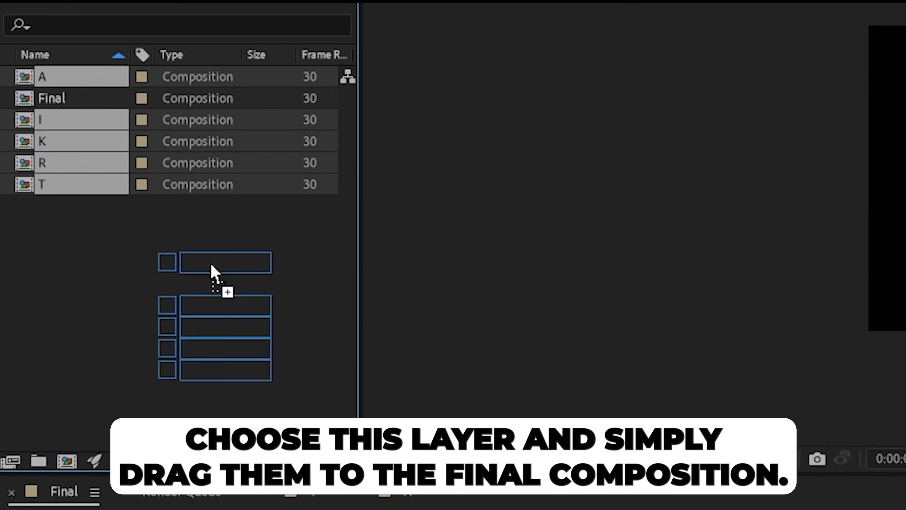
{"action": "left_click_drag", "start_coordinate": [211, 266], "coordinate": [270, 404]}
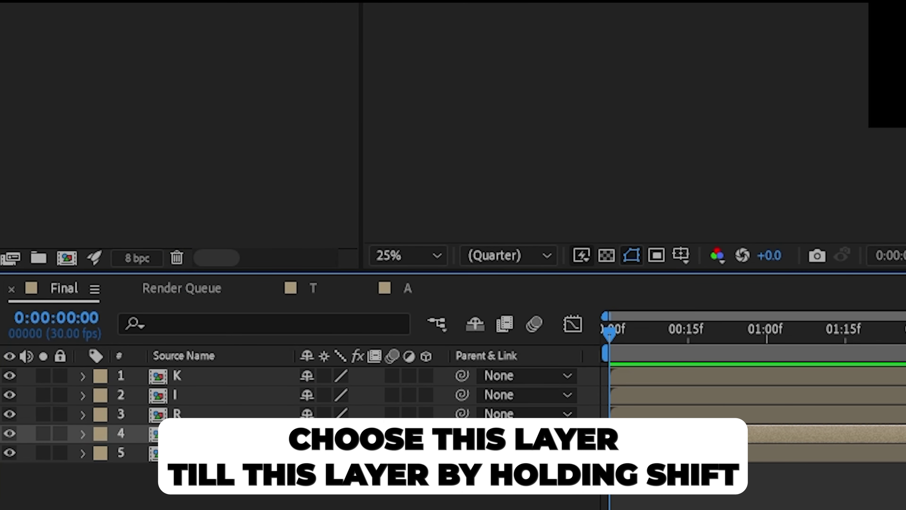
Spread the five letter layers across the Final composition in the order T, A, R, I, K, slightly overlapping each other.
{"action": "left_click", "coordinate": [205, 375], "text": "shift"}
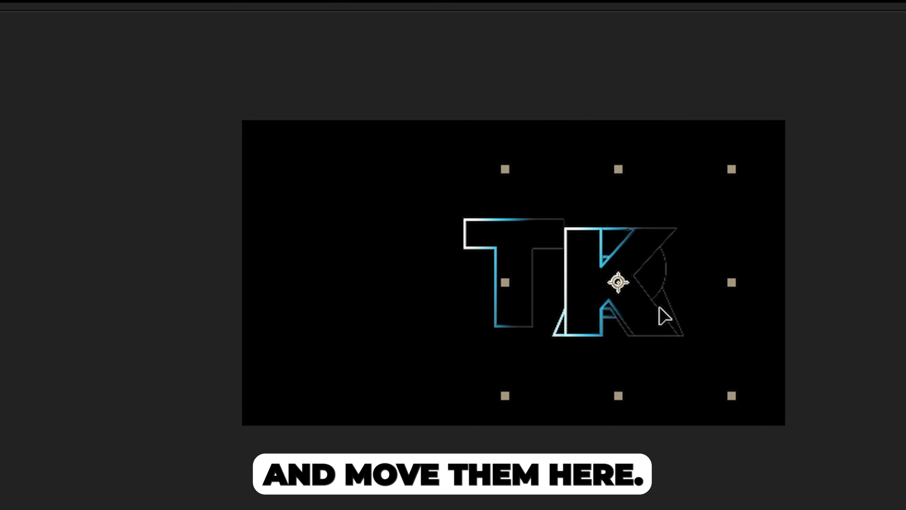
{"action": "left_click_drag", "start_coordinate": [664, 314], "coordinate": [696, 307]}
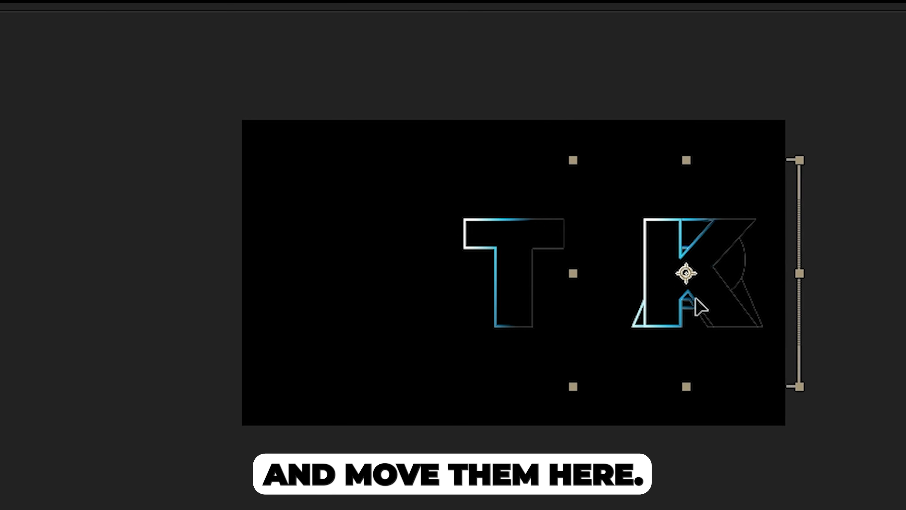
{"action": "left_click", "coordinate": [530, 325]}
{"action": "left_click_drag", "start_coordinate": [530, 325], "coordinate": [335, 334]}
{"action": "left_click", "coordinate": [396, 499]}
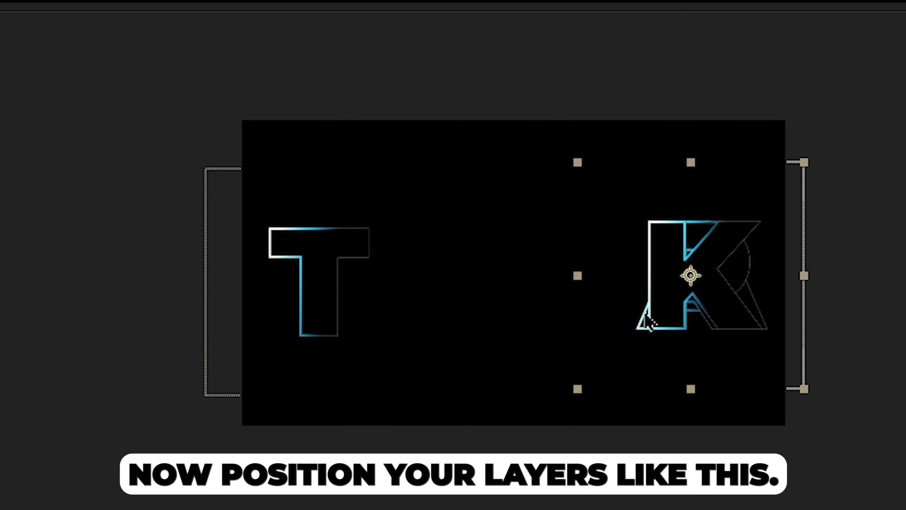
{"action": "left_click_drag", "start_coordinate": [522, 348], "coordinate": [379, 348]}
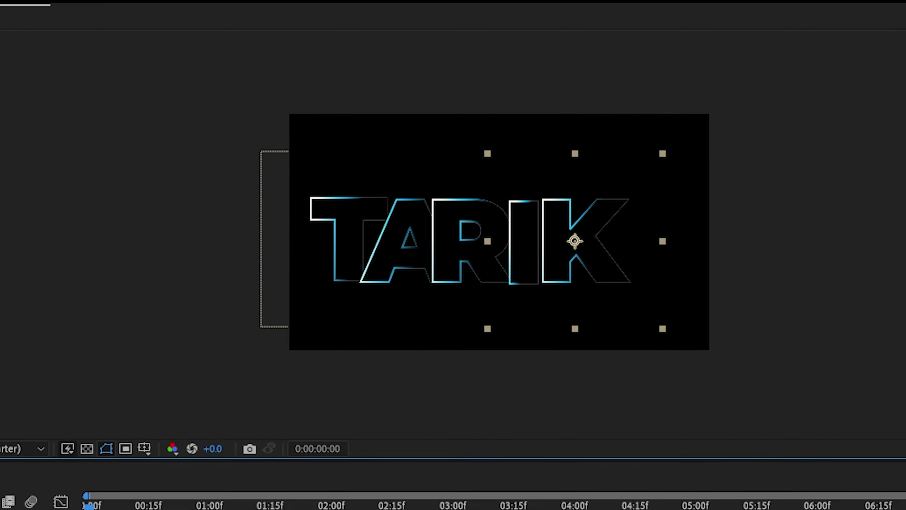
Align all five letter layers to each other along their vertical centers.
{"action": "key", "text": "ctrl+a"}
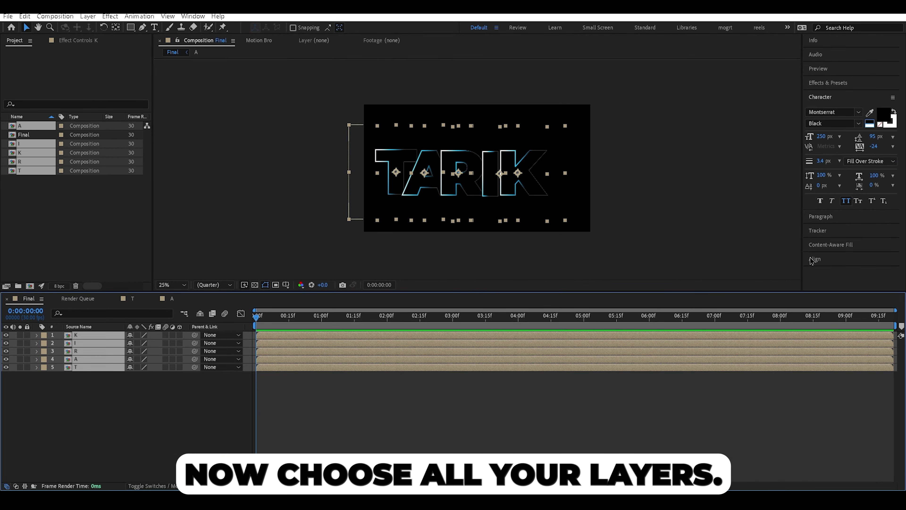
{"action": "left_click", "coordinate": [813, 260]}
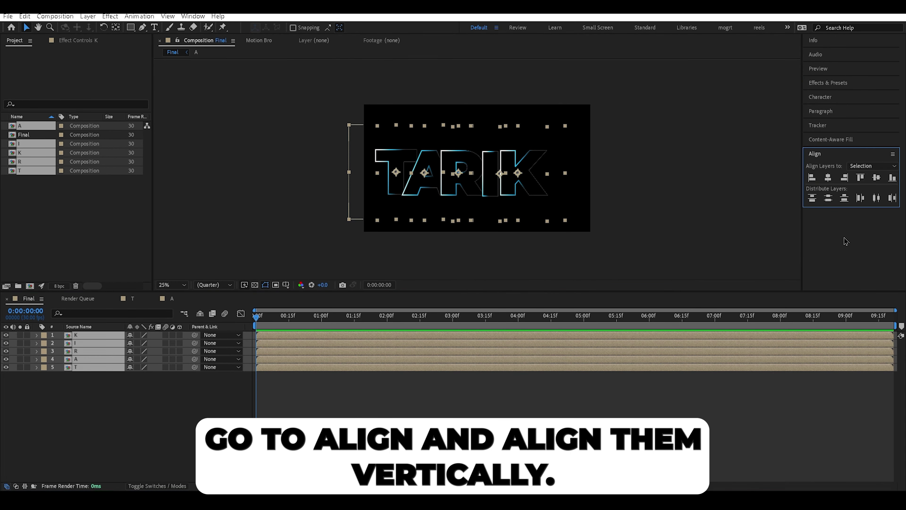
{"action": "left_click", "coordinate": [877, 178]}
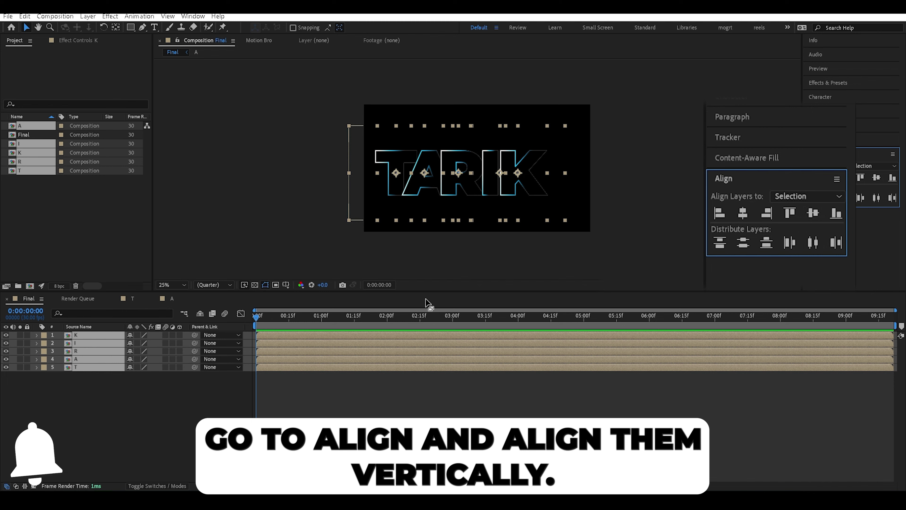
Add a null object to the Final composition.
{"action": "right_click", "coordinate": [137, 375]}
{"action": "mouse_move", "coordinate": [208, 261]}
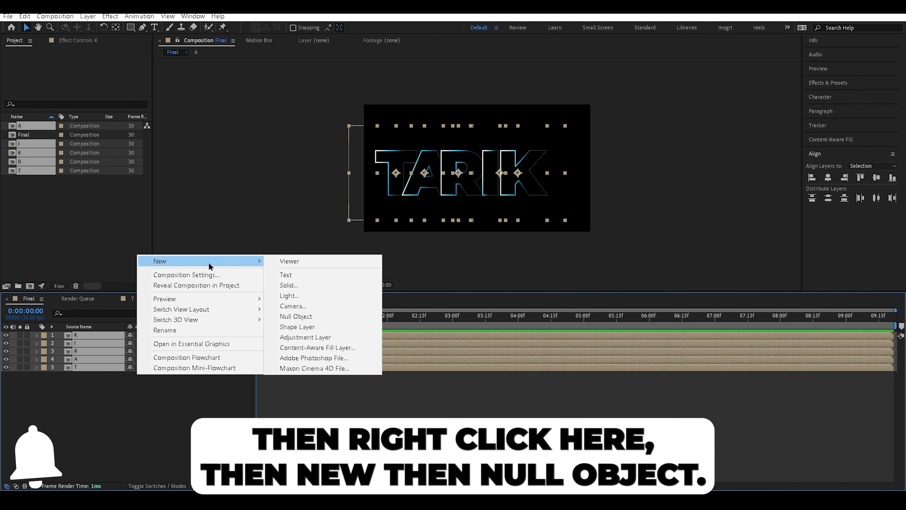
{"action": "left_click", "coordinate": [296, 316]}
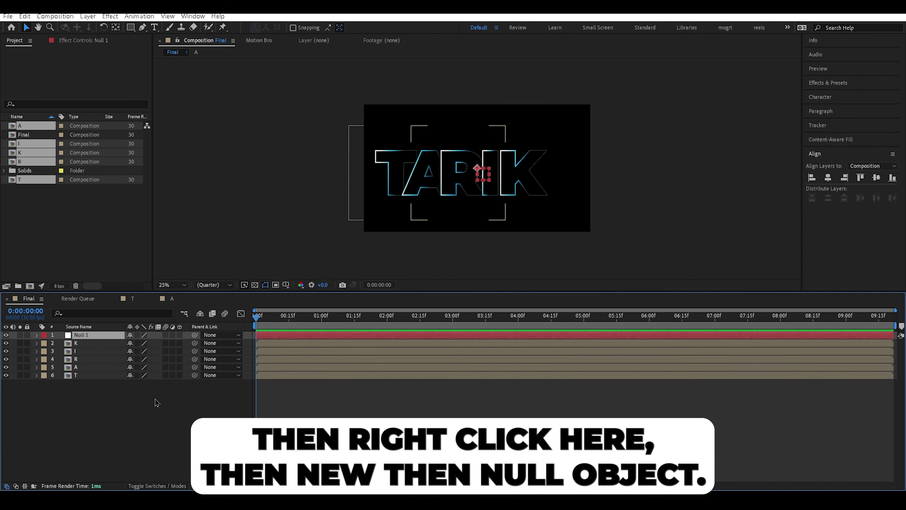
Parent the five letter layers to the null object and scale the null to 98%.
{"action": "left_click_drag", "start_coordinate": [71, 399], "coordinate": [82, 342]}
{"action": "left_click_drag", "start_coordinate": [194, 367], "coordinate": [136, 344]}
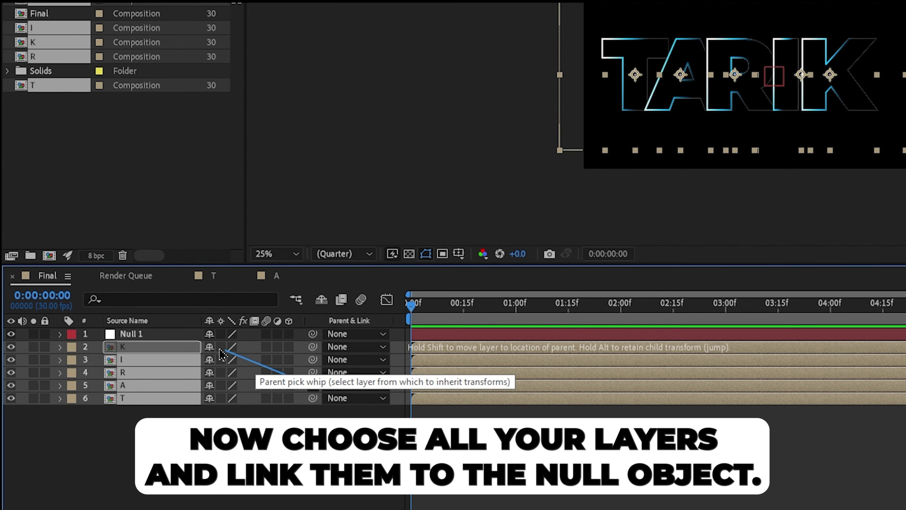
{"action": "left_click_drag", "start_coordinate": [221, 355], "coordinate": [170, 337]}
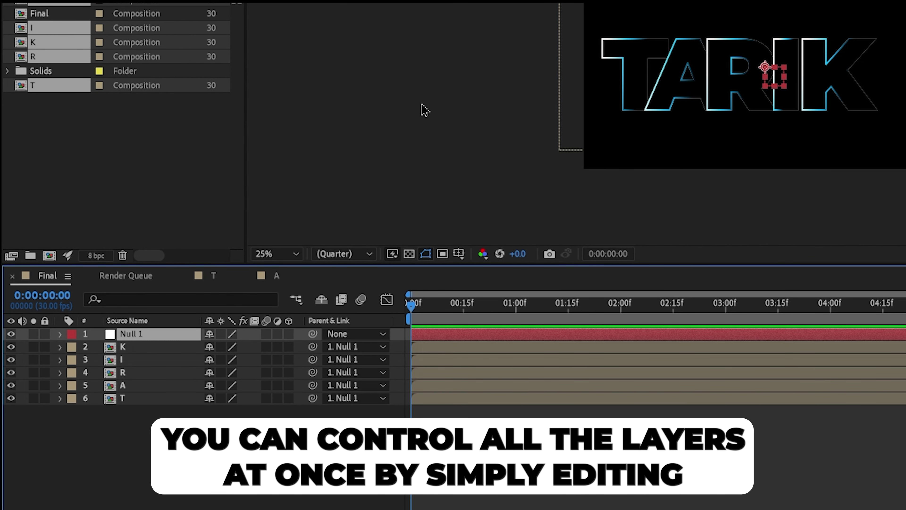
{"action": "key", "text": "s"}
{"action": "left_click_drag", "start_coordinate": [230, 347], "coordinate": [231, 348]}
Show the Position property of all five letter layers and set Position keyframes for them at 0:00:00:24.
{"action": "left_click_drag", "start_coordinate": [156, 447], "coordinate": [170, 364]}
{"action": "key", "text": "p"}
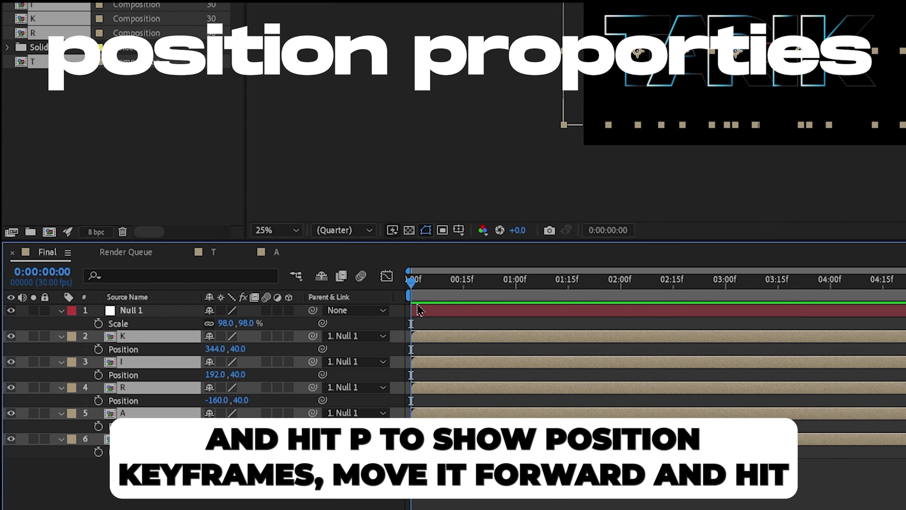
{"action": "left_click_drag", "start_coordinate": [411, 305], "coordinate": [495, 305]}
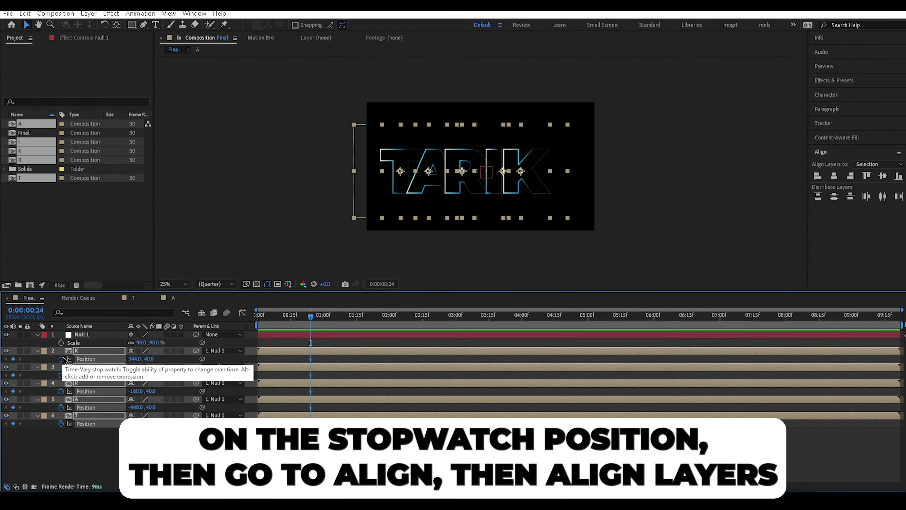
{"action": "left_click", "coordinate": [98, 337]}
Align the five letter layers to the composition's horizontal and vertical center at 0:00:00:00.
{"action": "key", "text": "Home"}
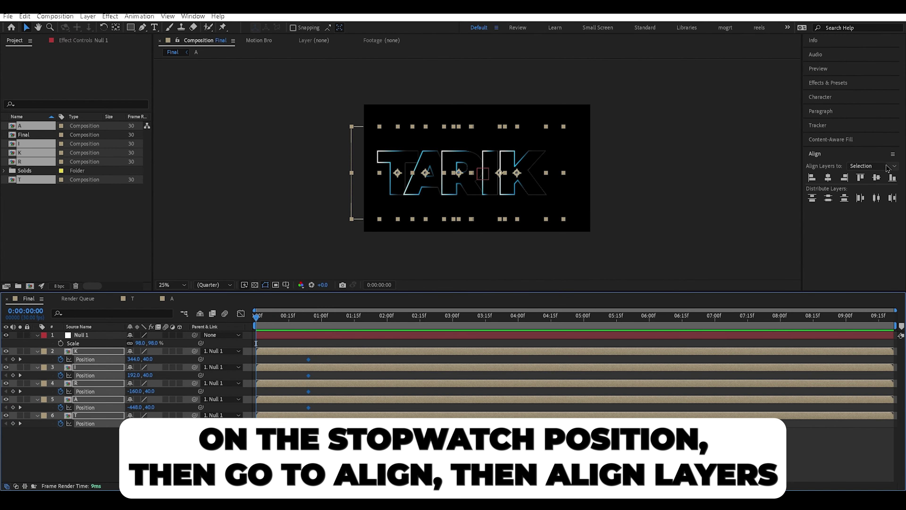
{"action": "left_click", "coordinate": [873, 166]}
{"action": "left_click", "coordinate": [790, 162]}
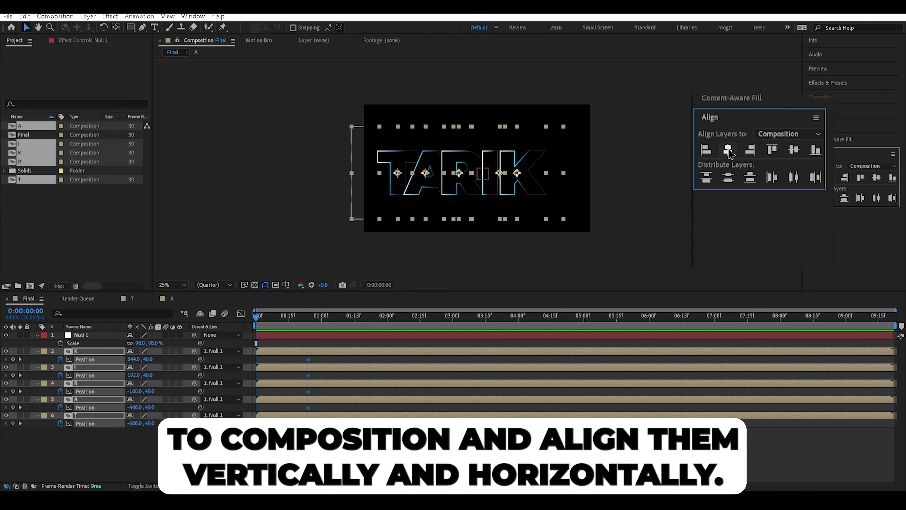
{"action": "left_click", "coordinate": [828, 177]}
{"action": "left_click", "coordinate": [877, 178]}
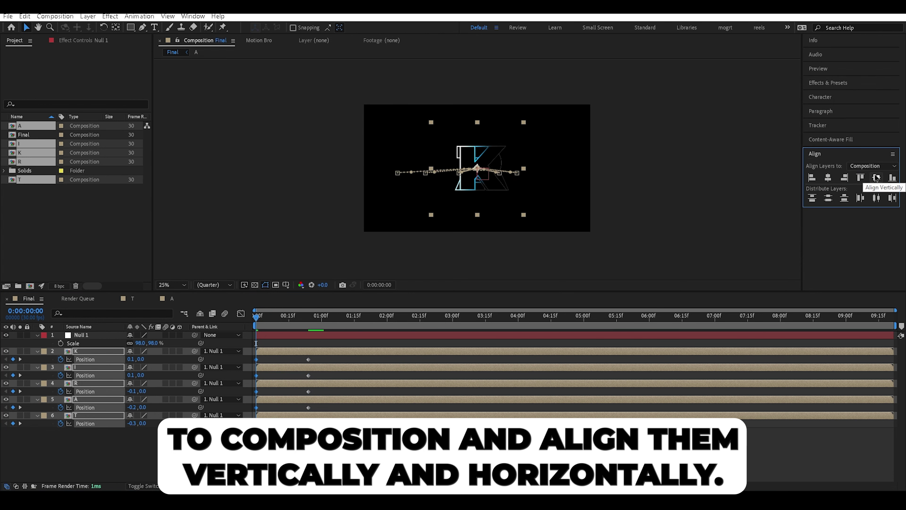
{"action": "left_click", "coordinate": [830, 178]}
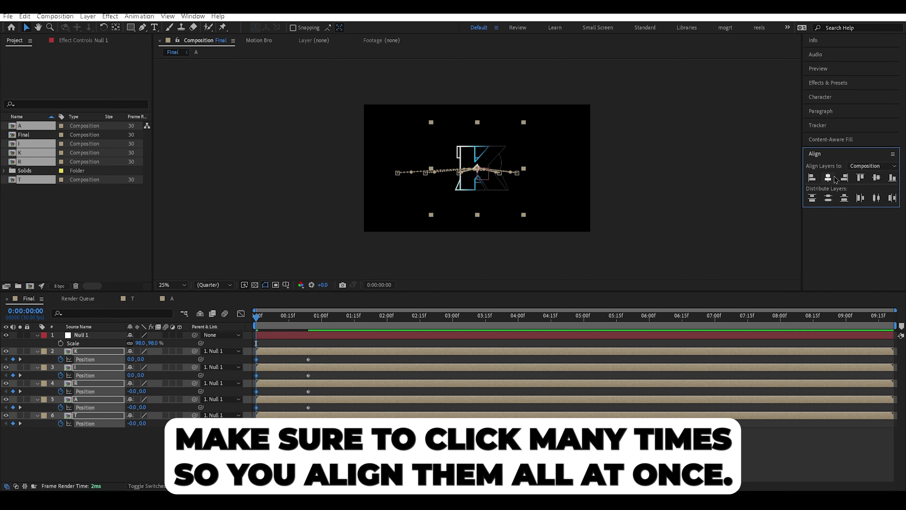
Keyframe the null's Scale from 170% at the first frame to 98% at 0:00:00:24.
{"action": "left_click", "coordinate": [316, 338]}
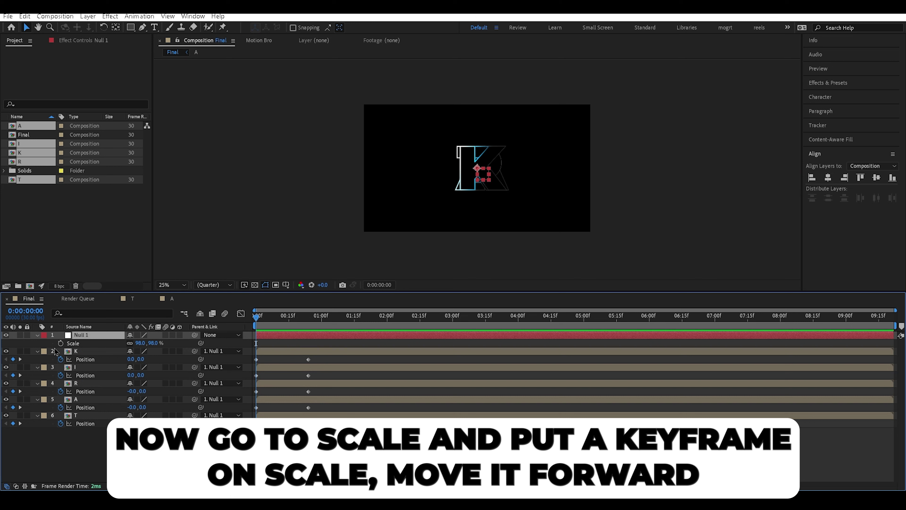
{"action": "left_click", "coordinate": [61, 343]}
{"action": "left_click_drag", "start_coordinate": [257, 343], "coordinate": [308, 343]}
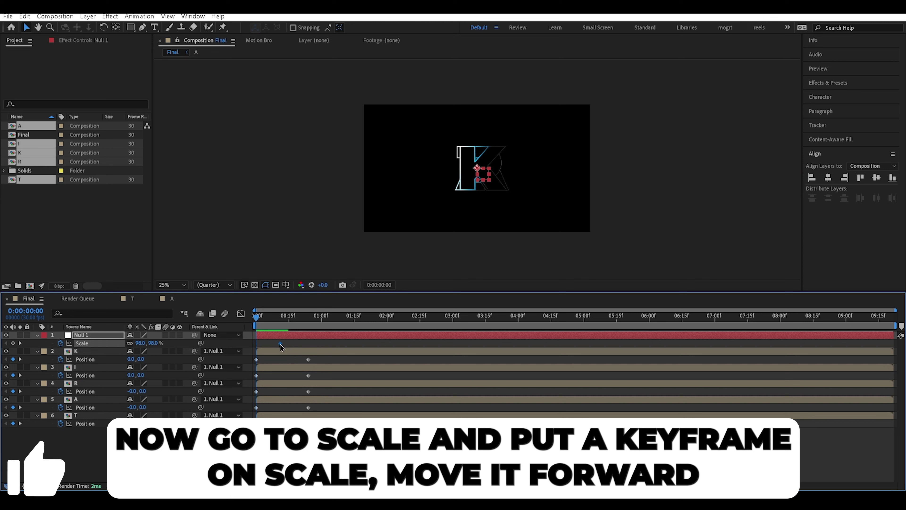
{"action": "left_click_drag", "start_coordinate": [140, 343], "coordinate": [200, 343]}
Easy-ease all Scale and Position keyframes and shape their speed graph curves to peak at about frame 8.
{"action": "left_click_drag", "start_coordinate": [342, 341], "coordinate": [236, 419]}
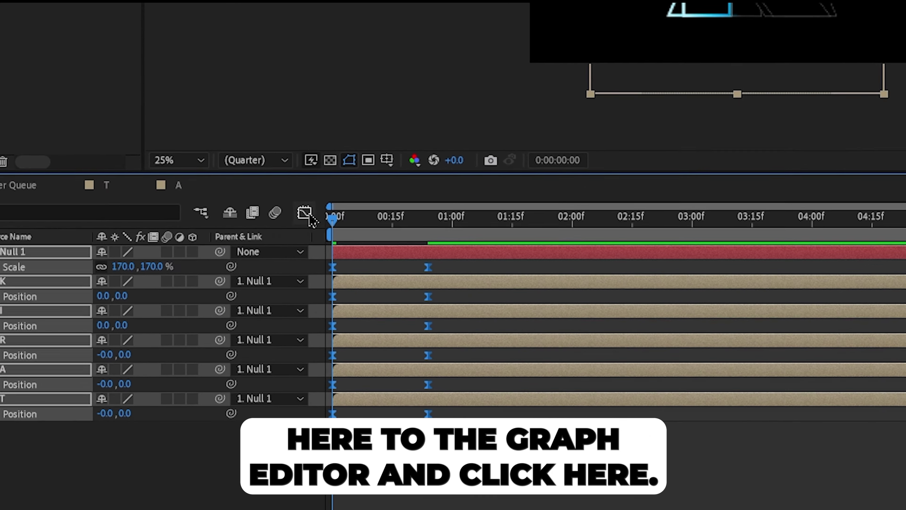
{"action": "left_click", "coordinate": [241, 314]}
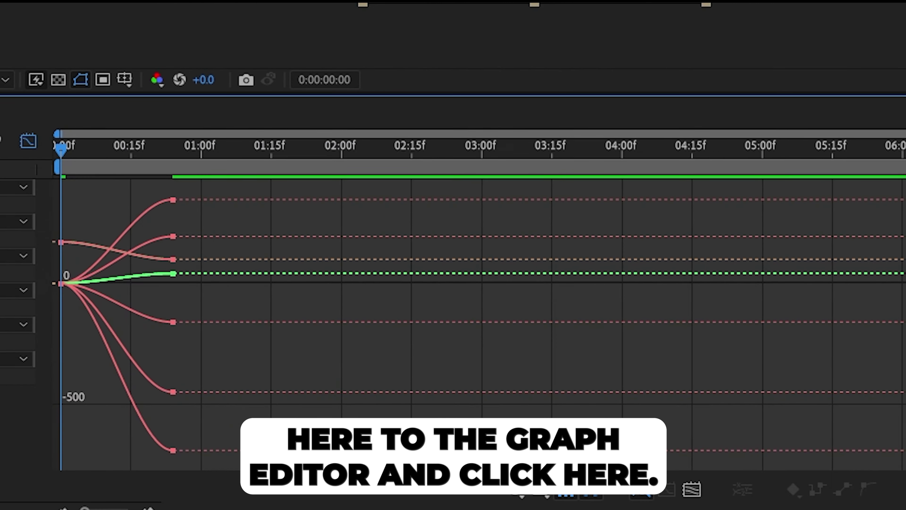
{"action": "left_click", "coordinate": [692, 492]}
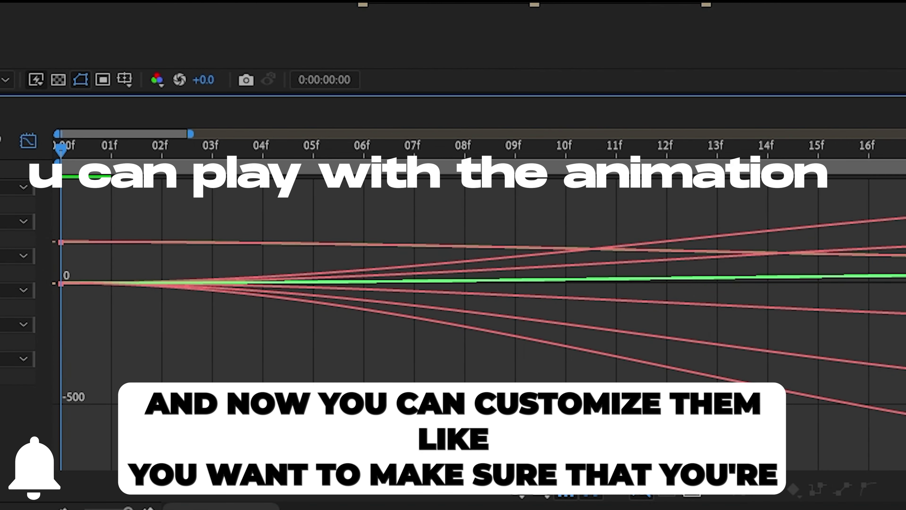
{"action": "left_click", "coordinate": [539, 498]}
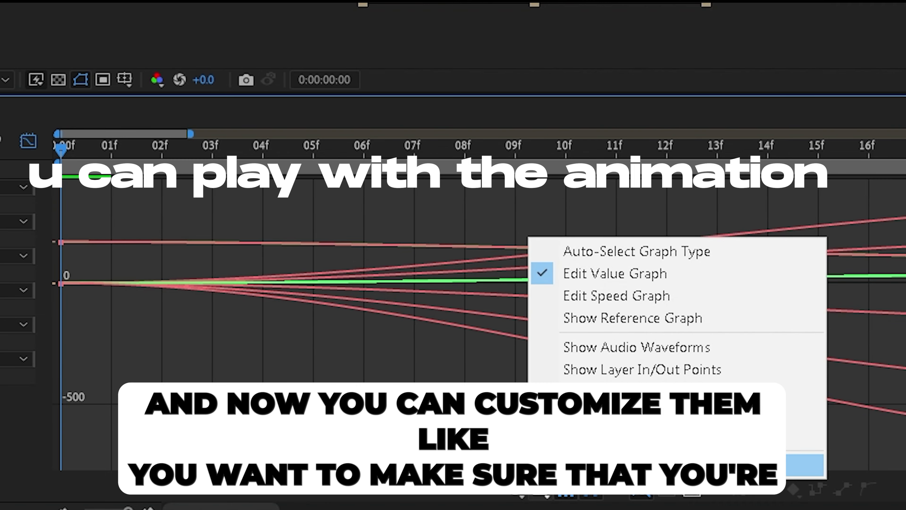
{"action": "left_click", "coordinate": [611, 298]}
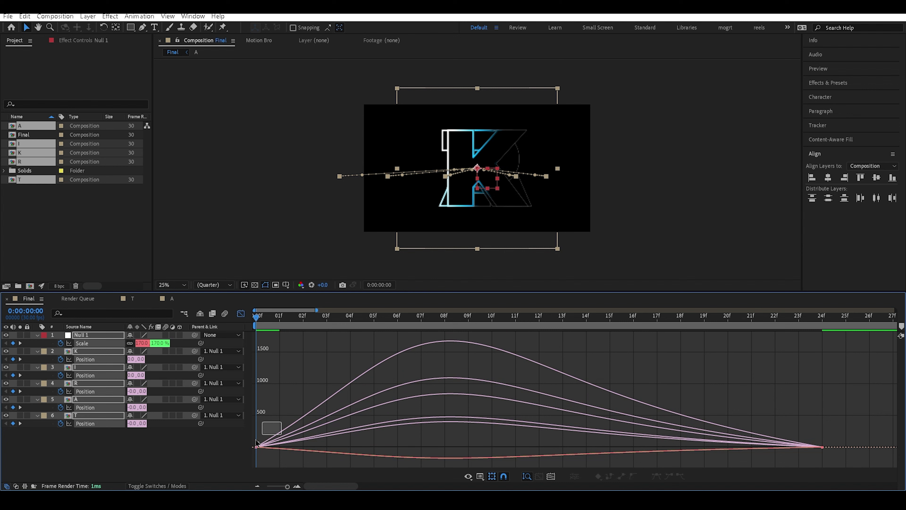
Return from the graph editor to the layer timeline and preview the Final composition's animation.
{"action": "key", "text": "shift+F3"}
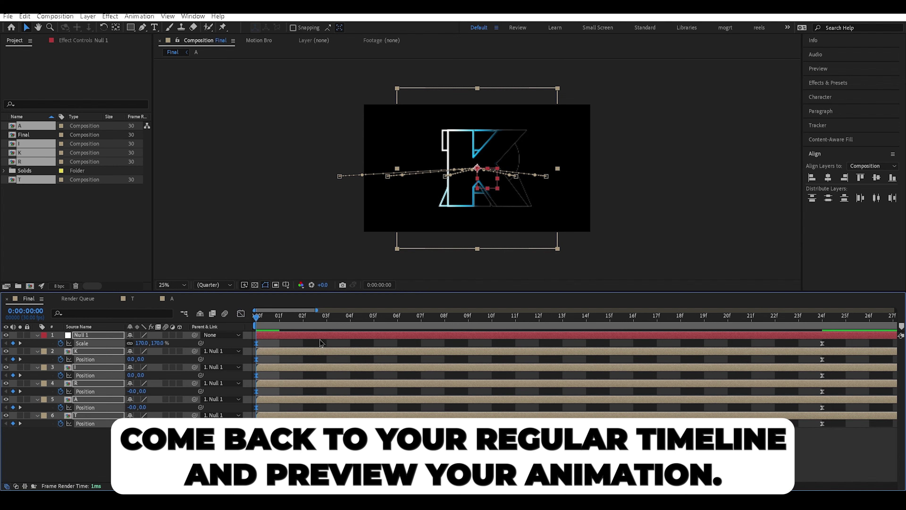
{"action": "key", "text": "minus"}
{"action": "key", "text": "minus"}
{"action": "key", "text": "ctrl+shift+a"}
{"action": "key", "text": "space"}
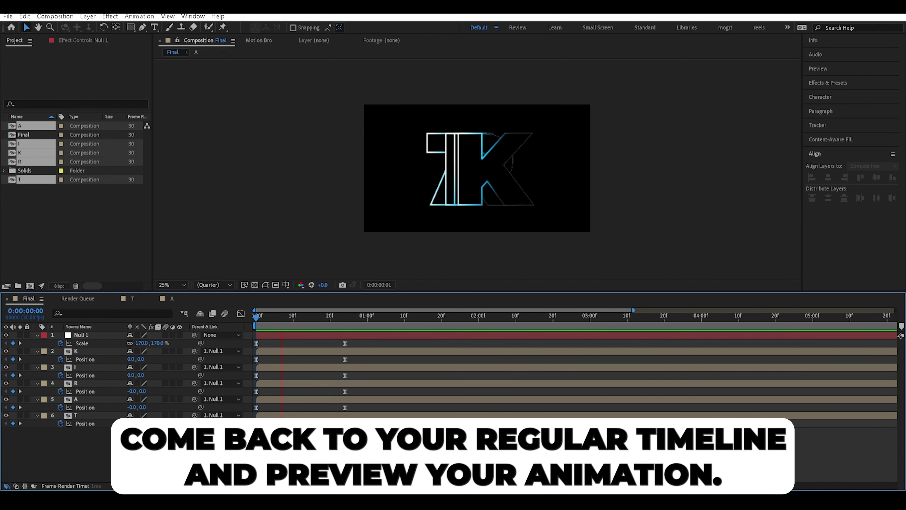
Reverse the stacking order of the letter layers and set 100% Opacity keyframes at about frame 13 on the four below T.
{"action": "left_click", "coordinate": [110, 416]}
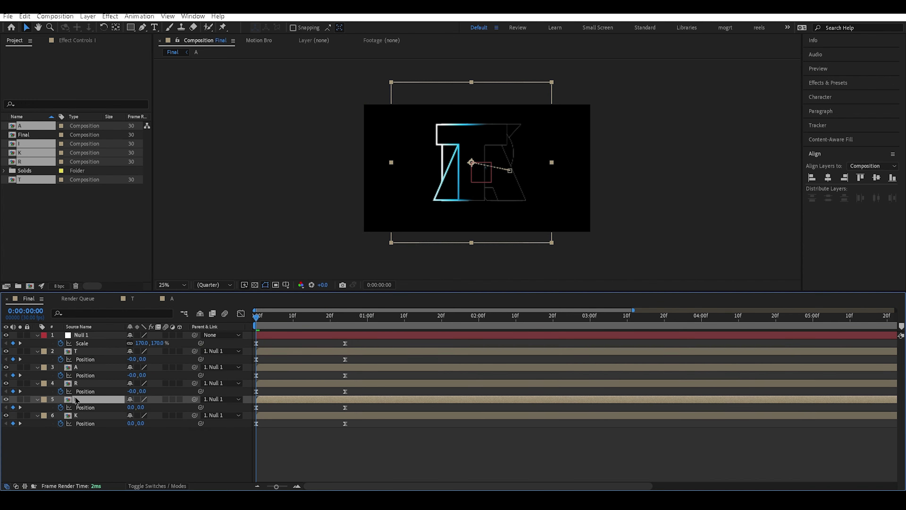
{"action": "left_click", "coordinate": [100, 372], "text": "shift"}
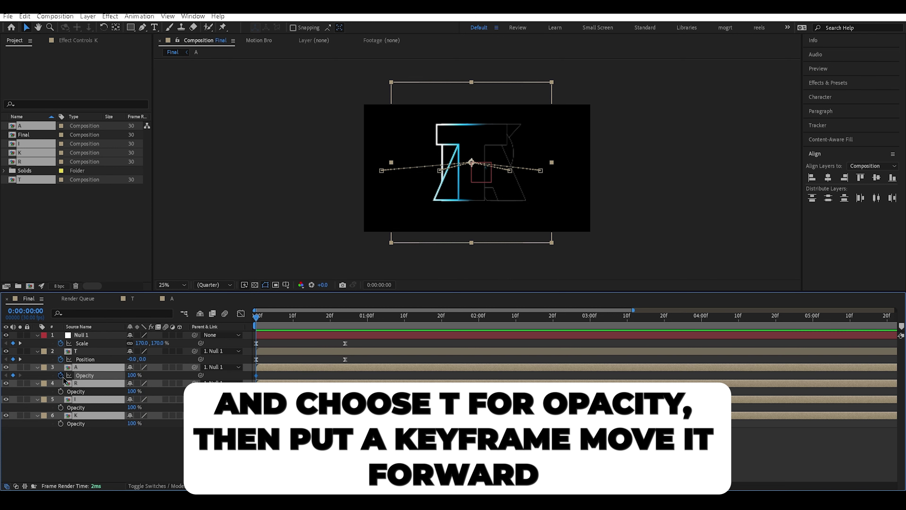
{"action": "left_click_drag", "start_coordinate": [256, 375], "coordinate": [282, 376]}
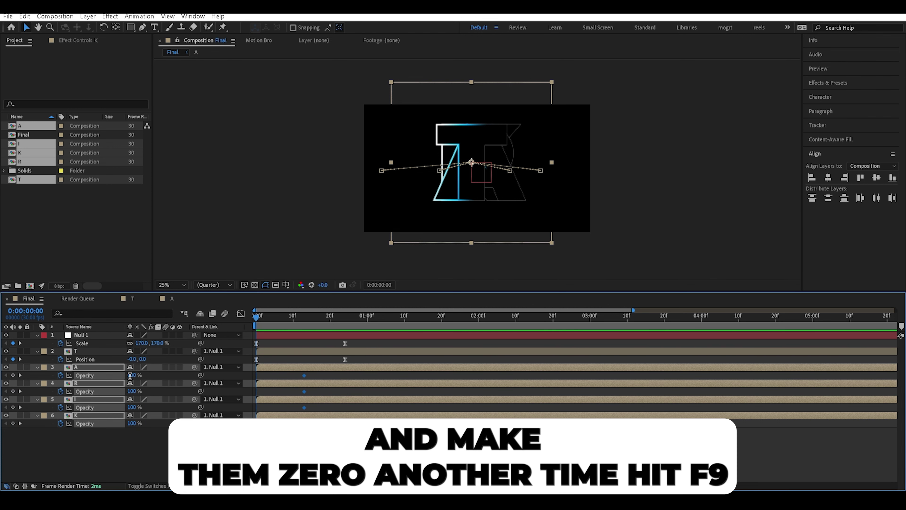
Set the Opacity of the four letters below T to 0% at the first frame, easy-ease the keyframes and preview the fade.
{"action": "key", "text": "Return"}
{"action": "key", "text": "F9"}
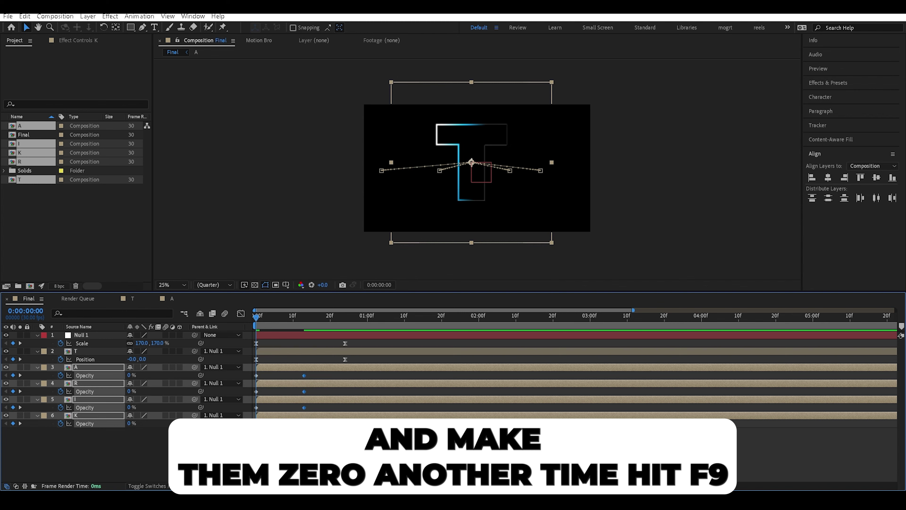
{"action": "key", "text": "space"}
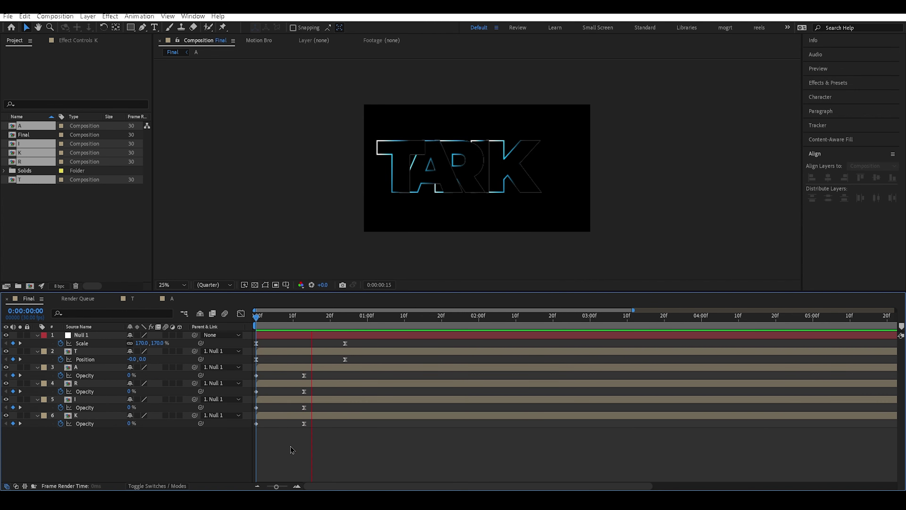